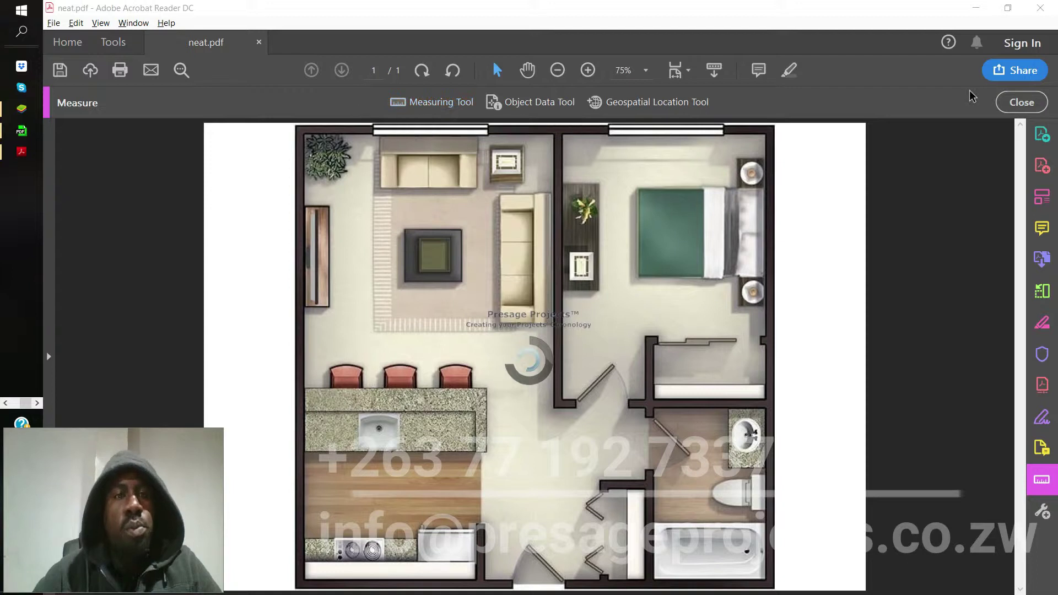
- Open the Measure tools from the Tools list and activate the Measuring Tool on neat.pdf
{"action": "left_click", "coordinate": [112, 42]}
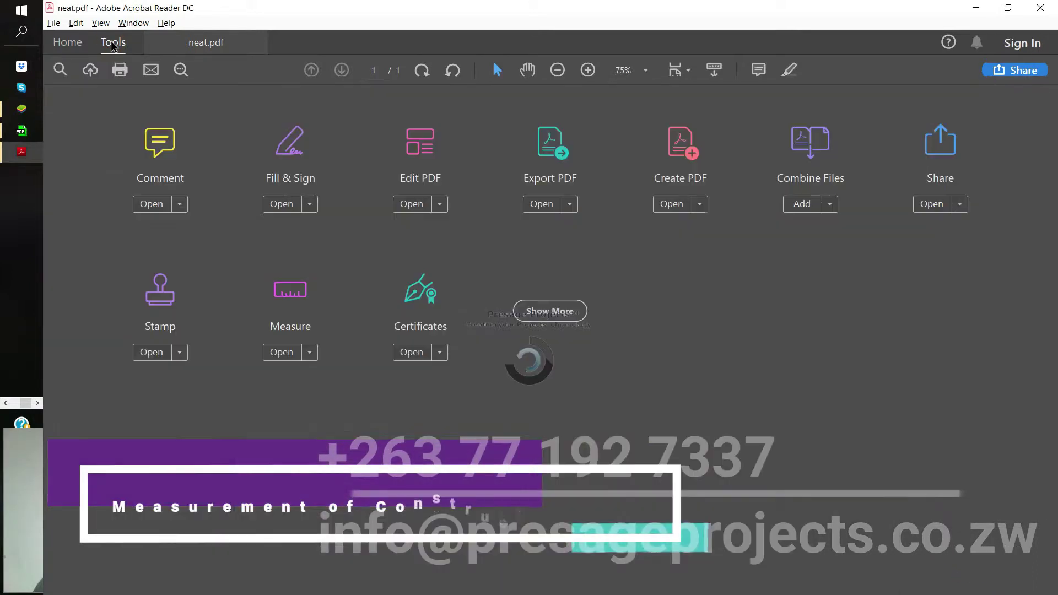
{"action": "left_click", "coordinate": [291, 289]}
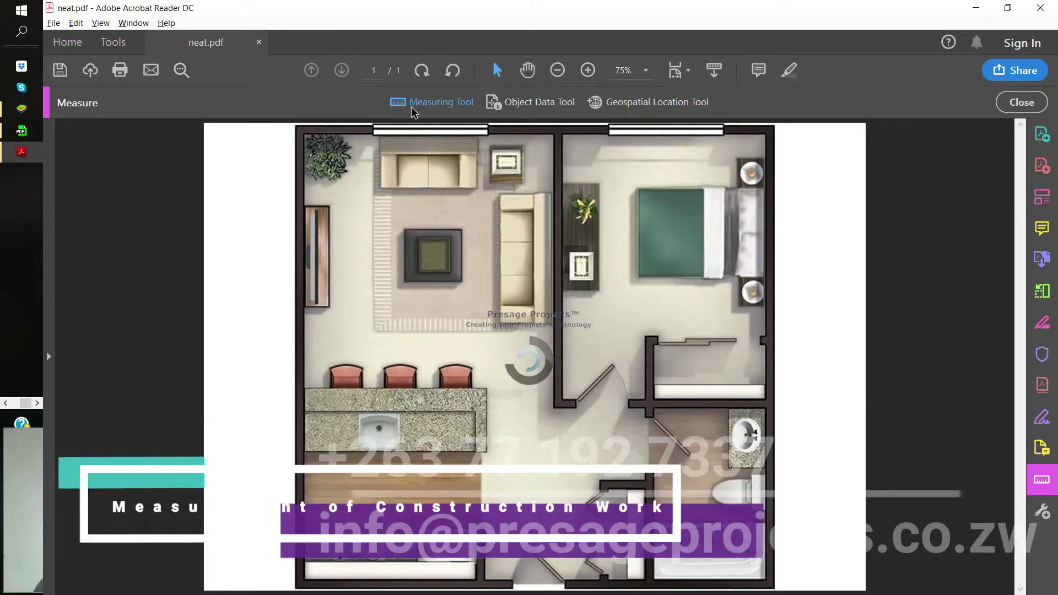
{"action": "left_click", "coordinate": [410, 107]}
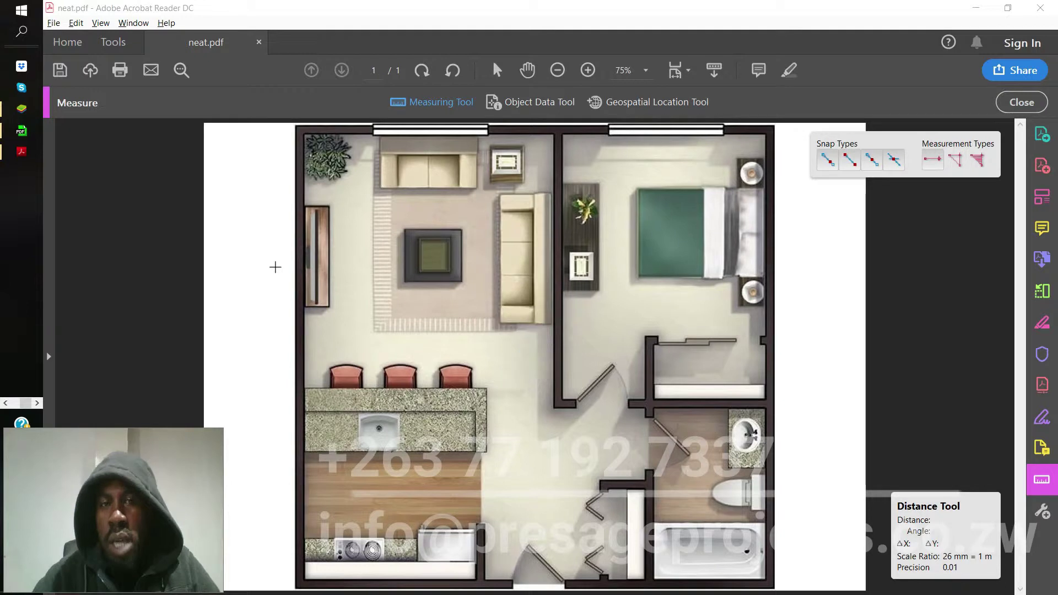
- Change the plan's scale ratio to 26 mm = 1 m at 0.01 precision
{"action": "right_click", "coordinate": [358, 222]}
{"action": "left_click", "coordinate": [413, 174]}
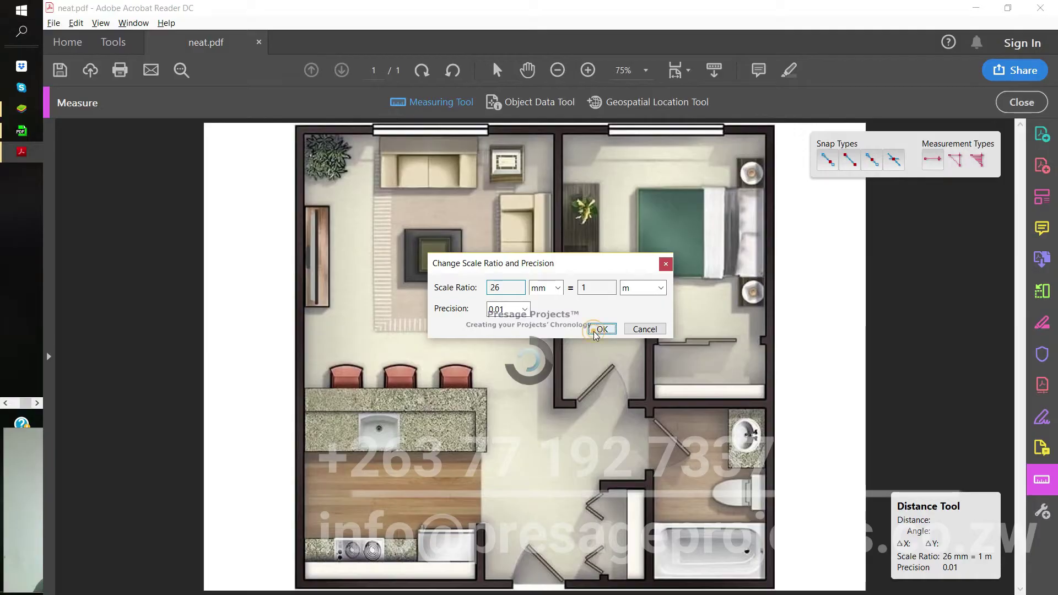
{"action": "left_click", "coordinate": [663, 366]}
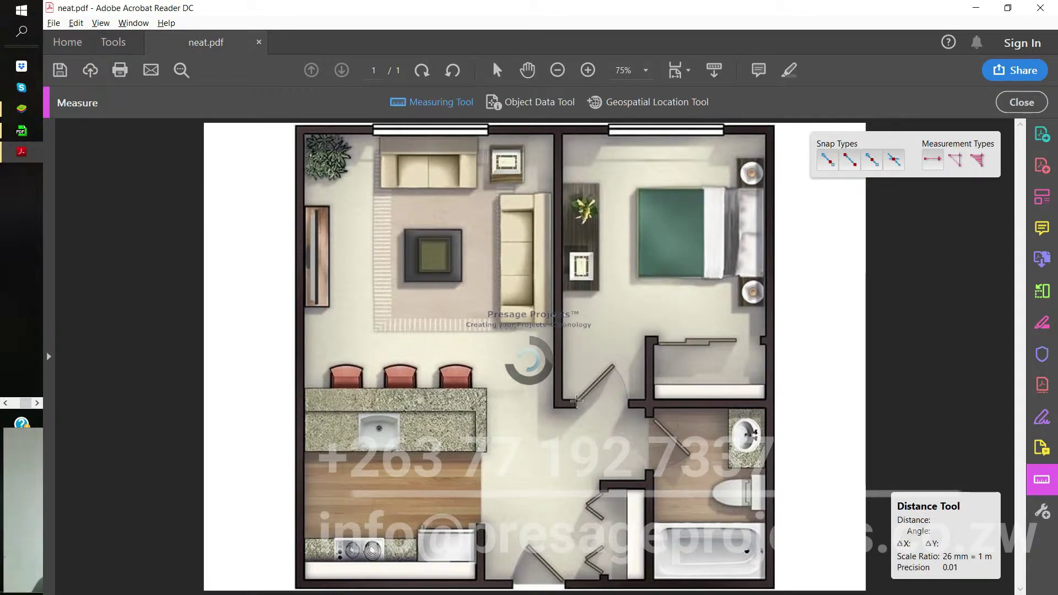
- Test-measure the bedroom door opening, then discard that measurement
{"action": "left_click", "coordinate": [624, 403]}
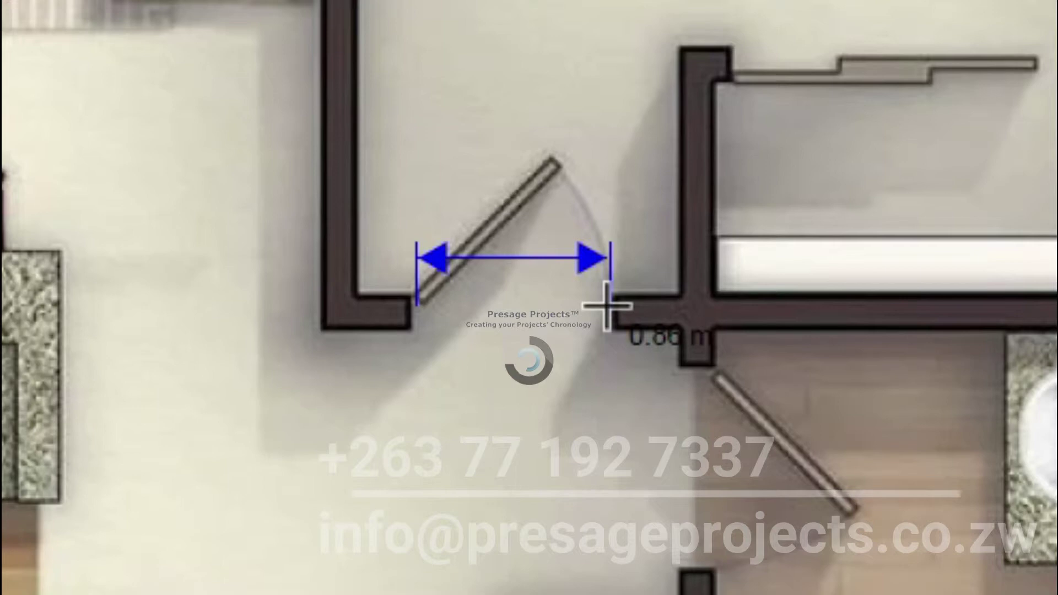
{"action": "right_click", "coordinate": [641, 126]}
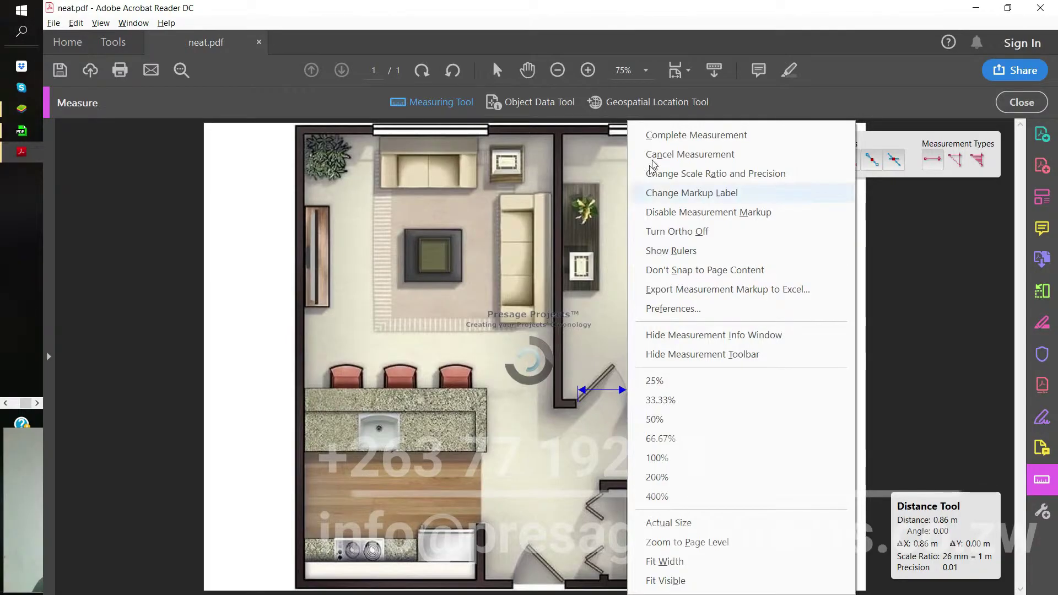
{"action": "left_click", "coordinate": [653, 154]}
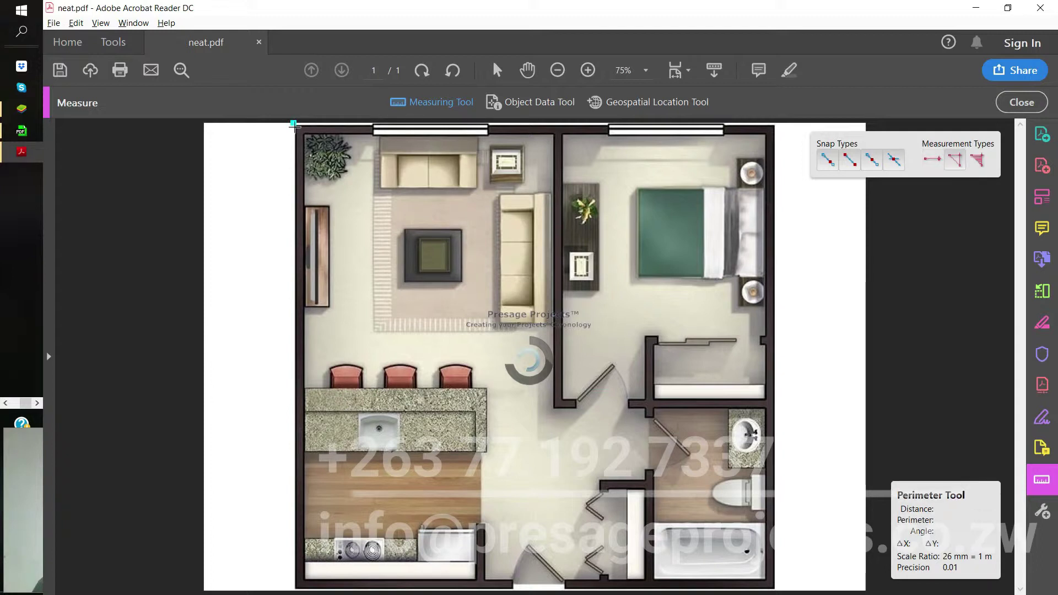
- Trace the four outer wall corners as a perimeter and complete it at 32.26 m
{"action": "left_click", "coordinate": [294, 123]}
{"action": "left_click", "coordinate": [773, 126]}
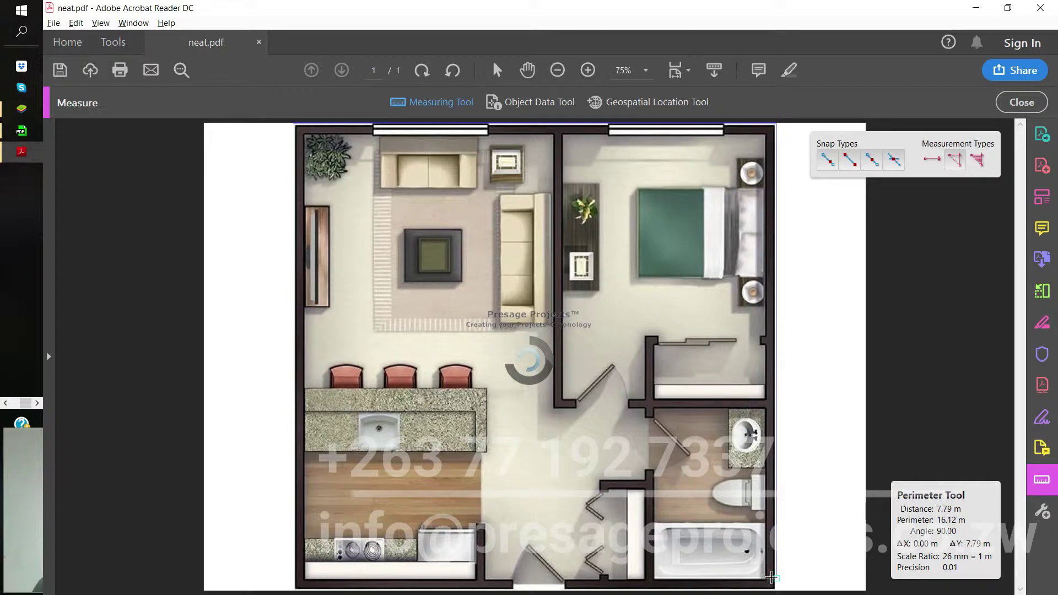
{"action": "left_click", "coordinate": [773, 577]}
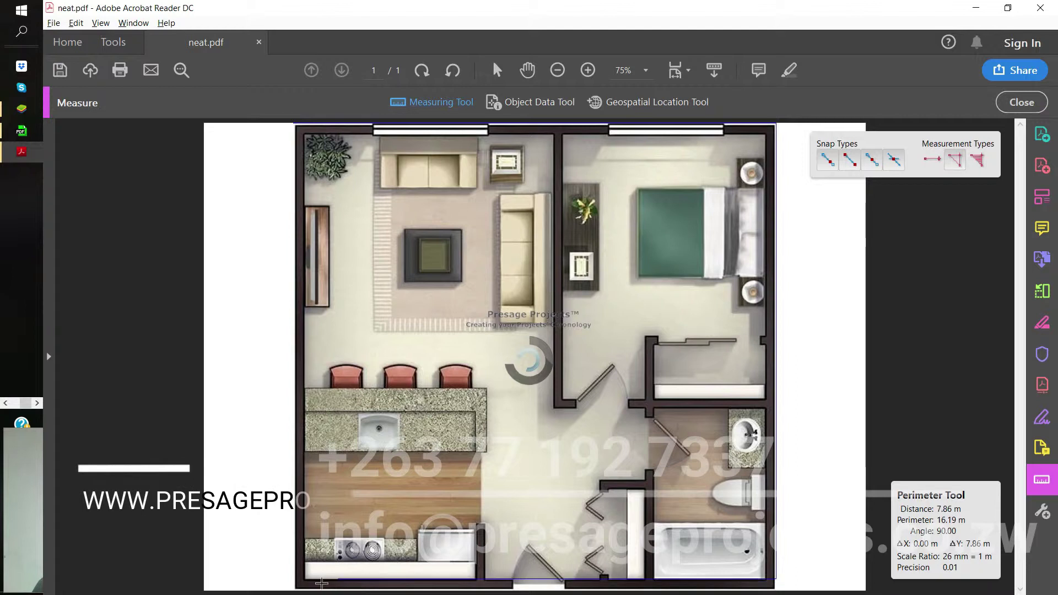
{"action": "double_click", "coordinate": [300, 578]}
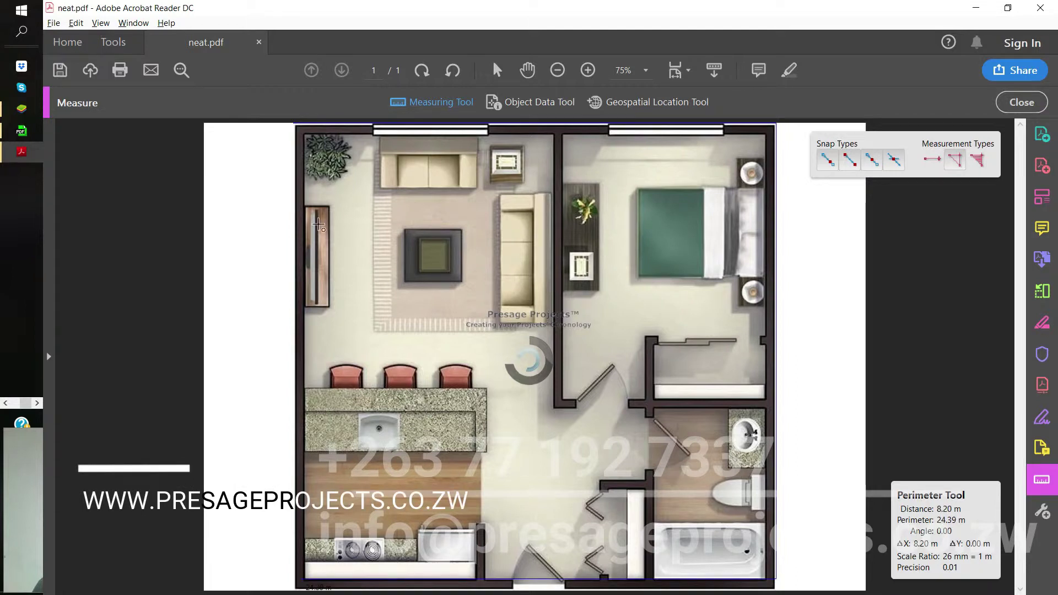
{"action": "double_click", "coordinate": [300, 126]}
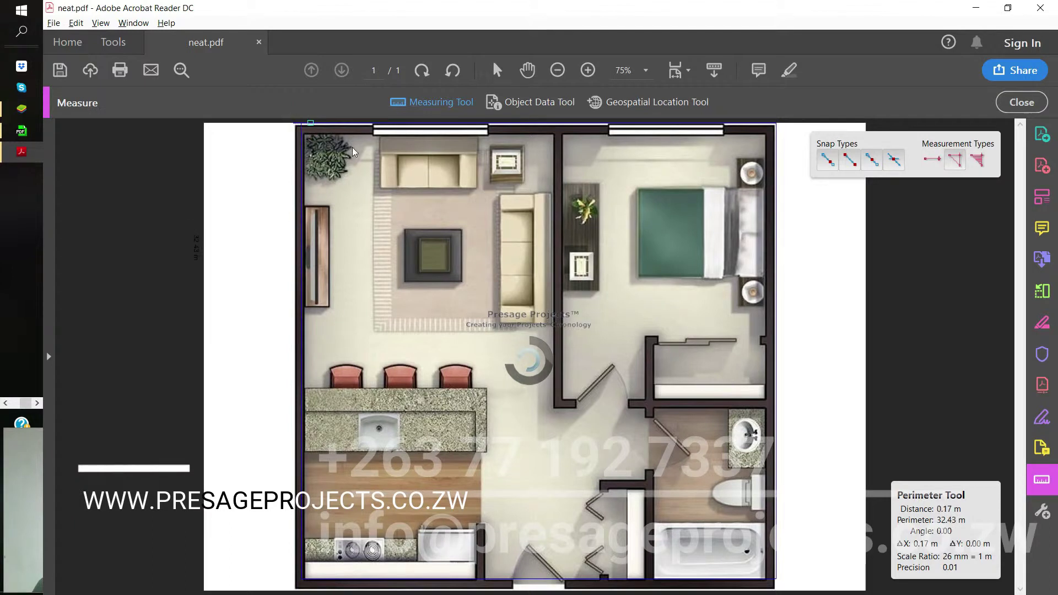
{"action": "right_click", "coordinate": [310, 122]}
{"action": "left_click", "coordinate": [383, 135]}
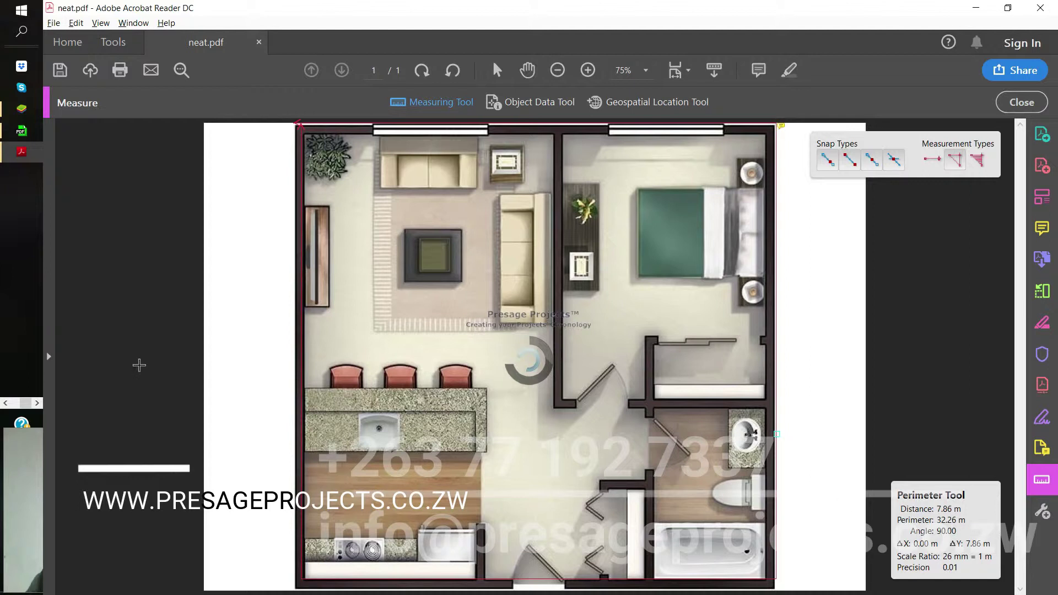
{"action": "mouse_move", "coordinate": [304, 266]}
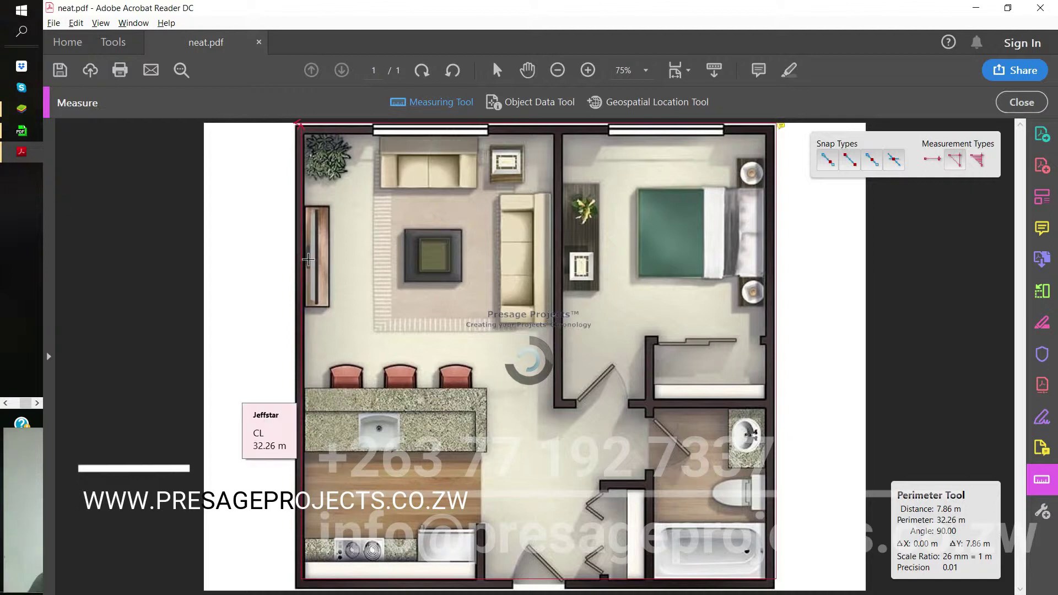
- Bring the Excel bill of quantities forward and scroll through it
{"action": "key", "text": "alt+Tab"}
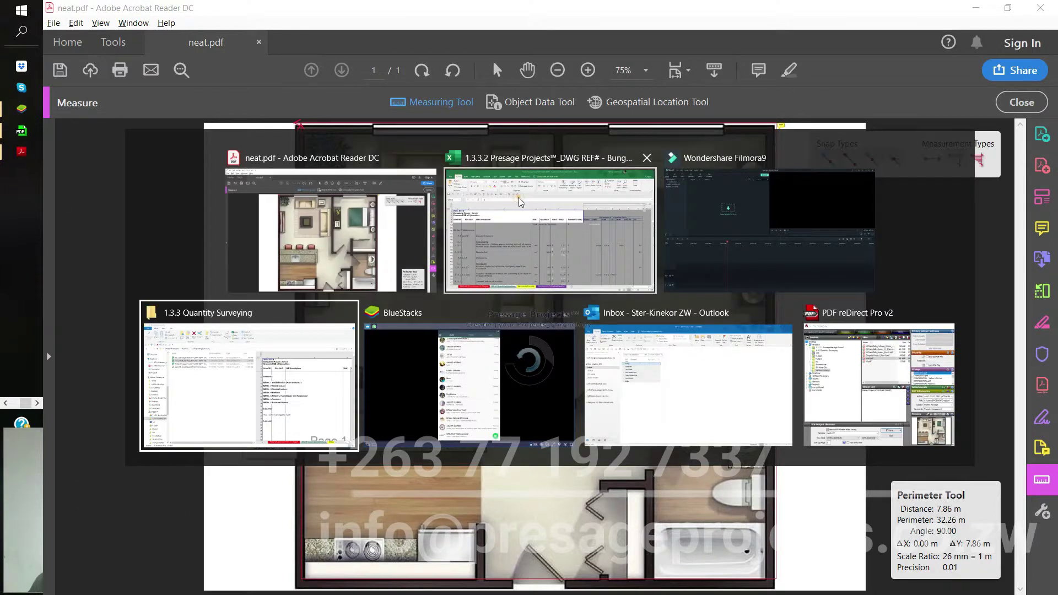
{"action": "left_click", "coordinate": [518, 197]}
{"action": "key", "text": "alt"}
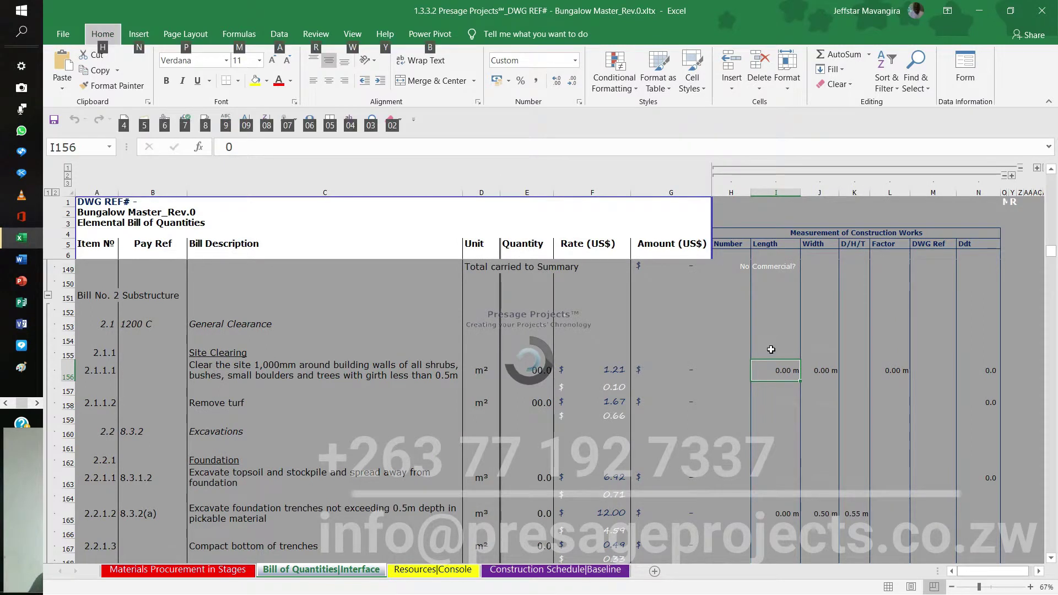
{"action": "scroll", "coordinate": [771, 349], "scroll_direction": "down", "scroll_amount": 1}
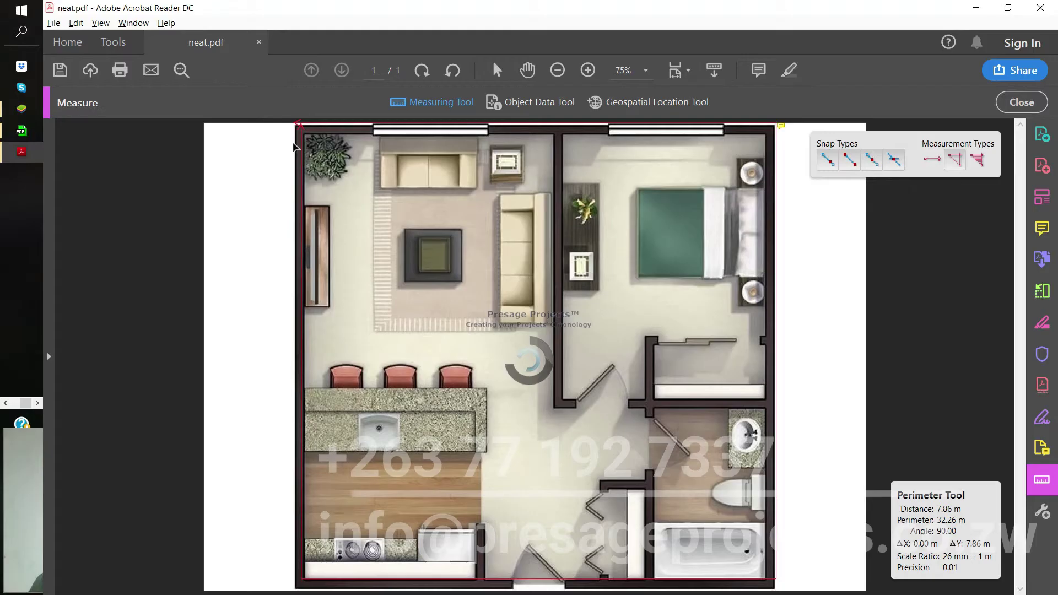
- Measure down the plan's left outer wall, reading about 7.94 m
{"action": "left_click", "coordinate": [293, 156]}
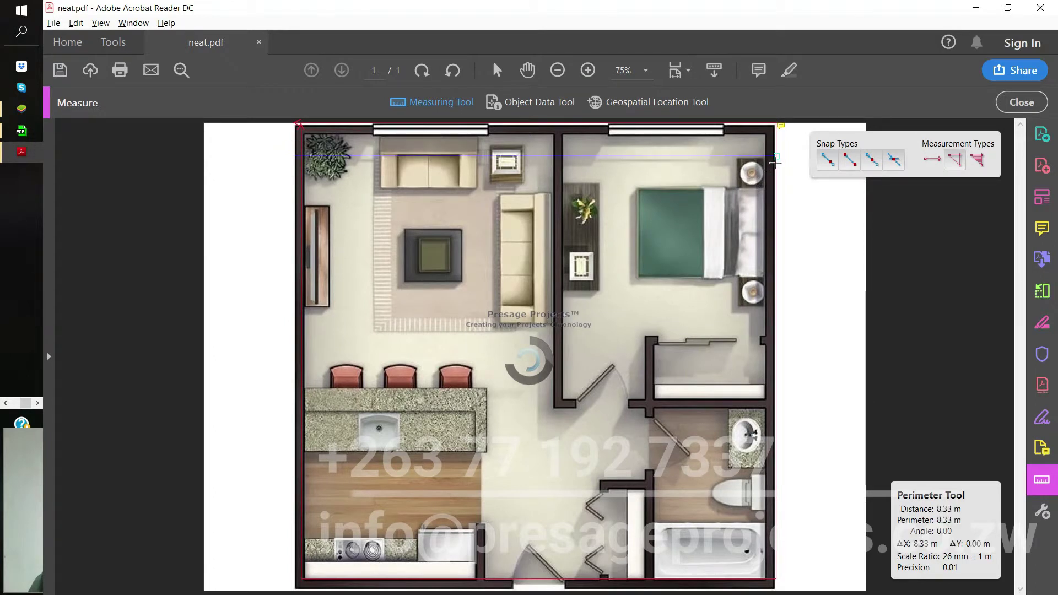
{"action": "key", "text": "Escape"}
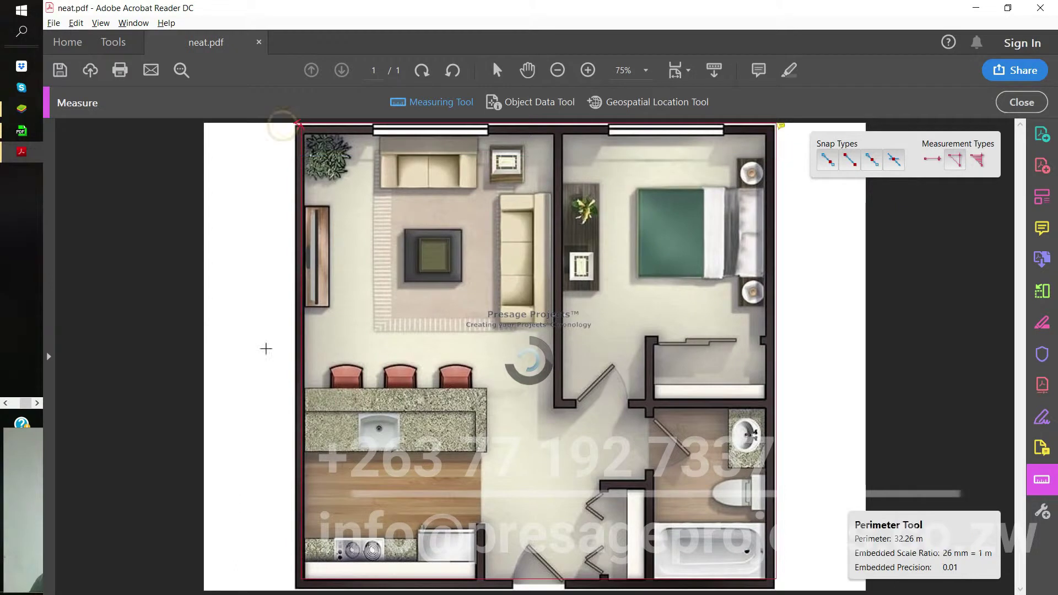
{"action": "left_click", "coordinate": [282, 126]}
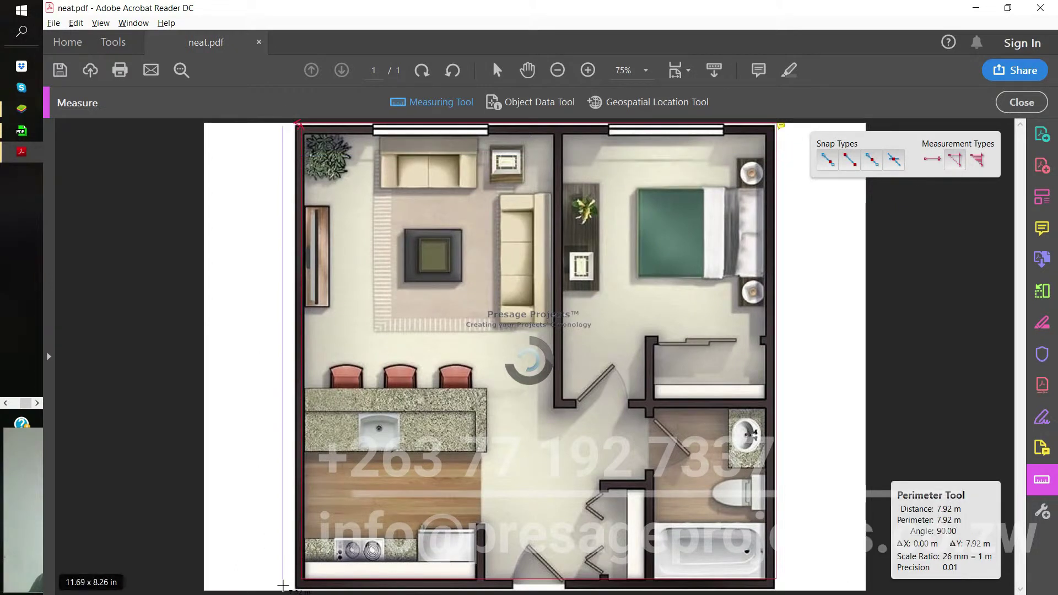
{"action": "right_click", "coordinate": [283, 586]}
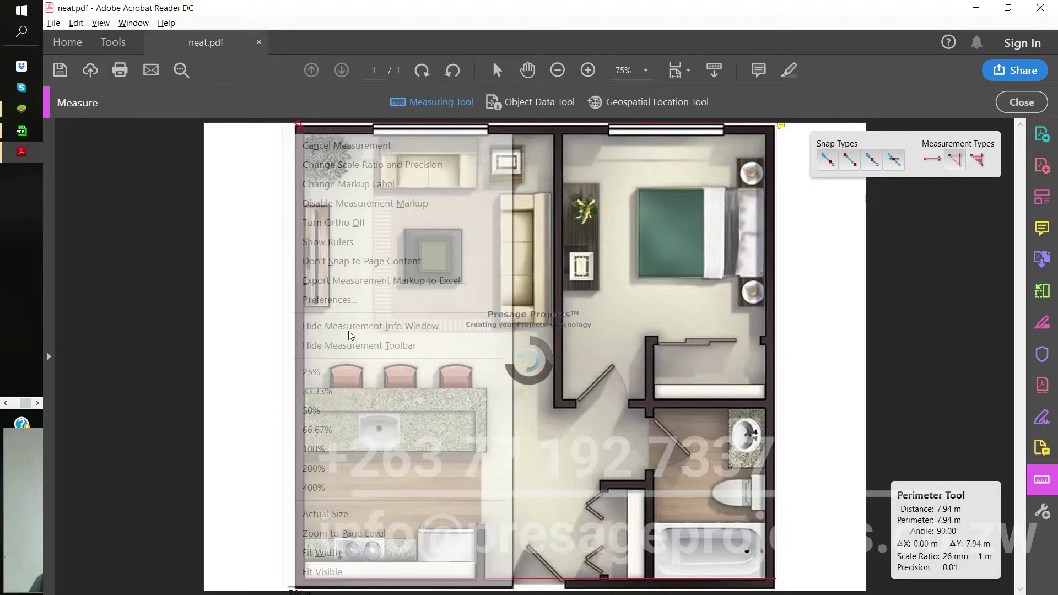
- Enter 8.3 as the site-clearing length and 7.95 as its width
{"action": "left_click", "coordinate": [361, 144]}
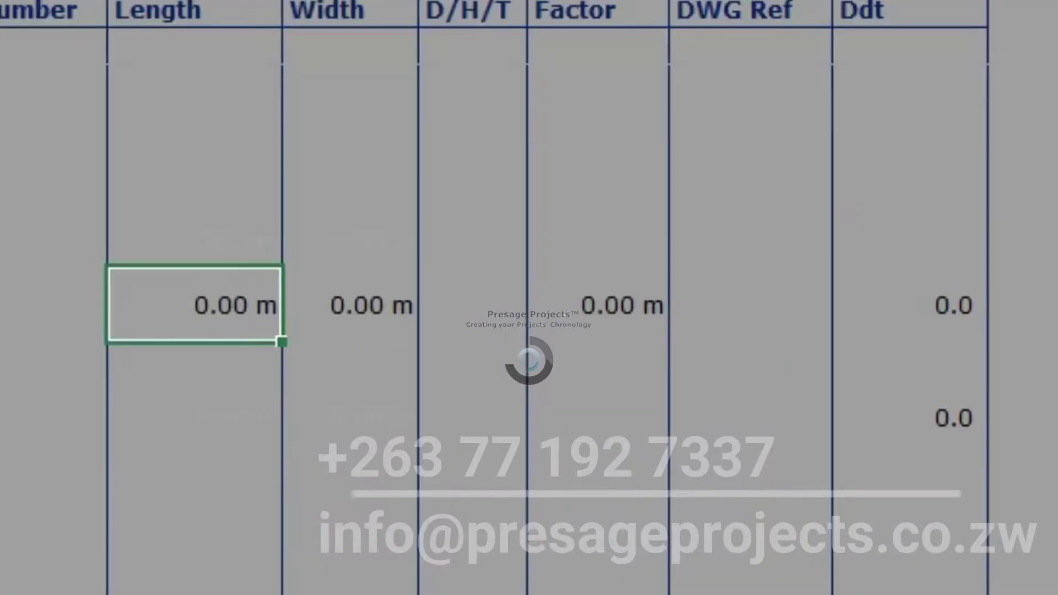
{"action": "type", "text": "8.3"}
{"action": "key", "text": "Tab"}
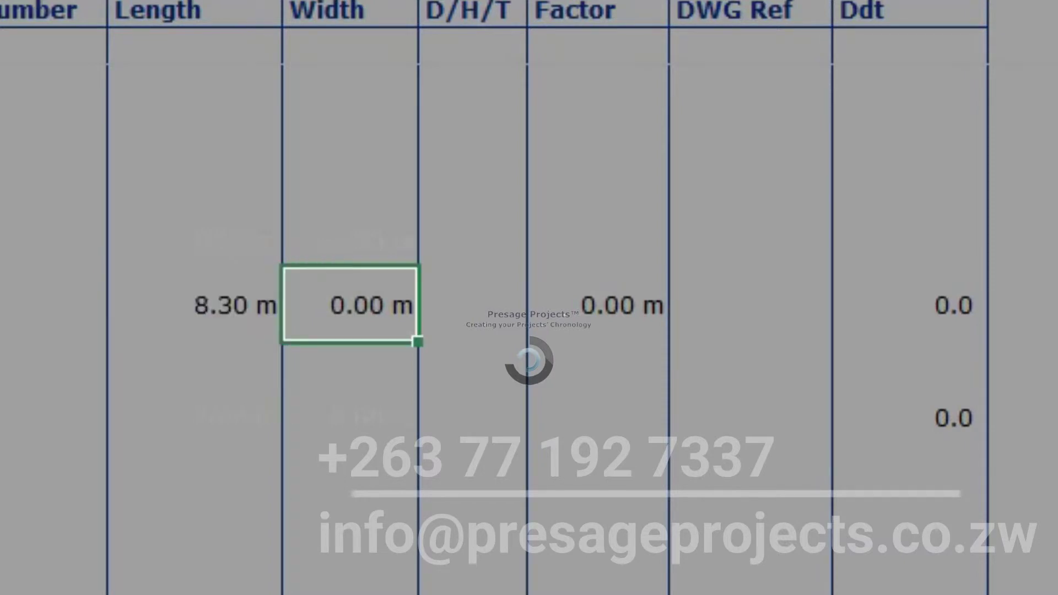
{"action": "type", "text": "0"}
{"action": "key", "text": "BackSpace"}
{"action": "type", "text": "7."}
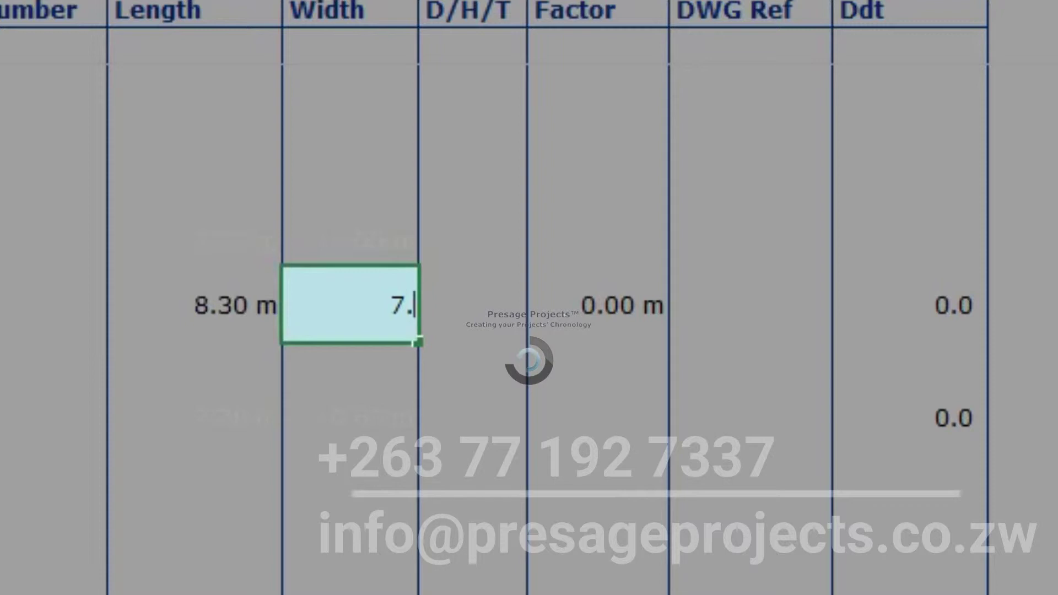
{"action": "type", "text": "95"}
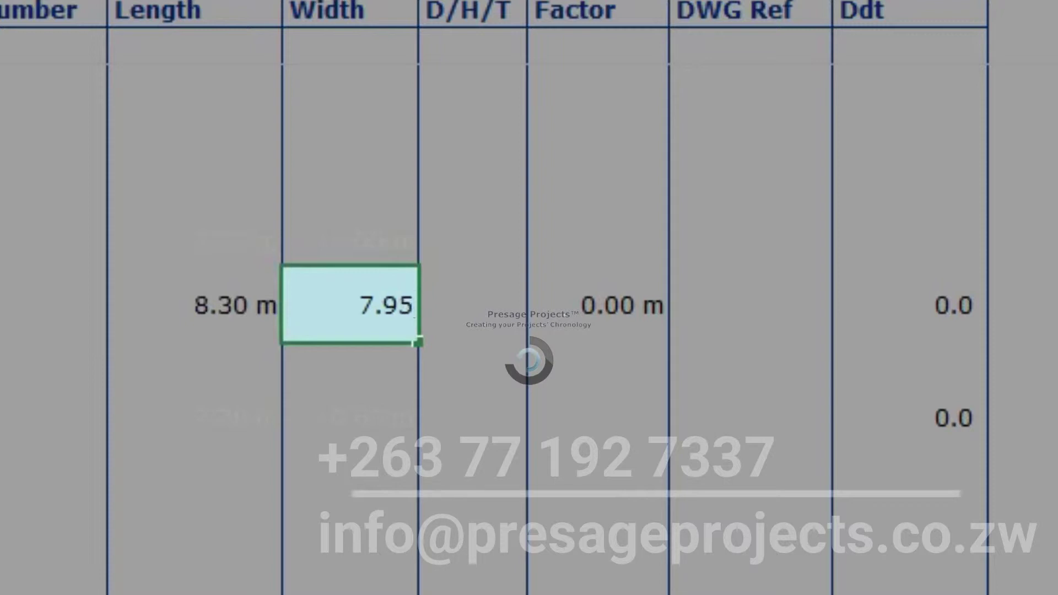
{"action": "key", "text": "Return"}
- Enter a factor of 1 for the site-clearing row
{"action": "key", "text": "Right"}
{"action": "key", "text": "Up"}
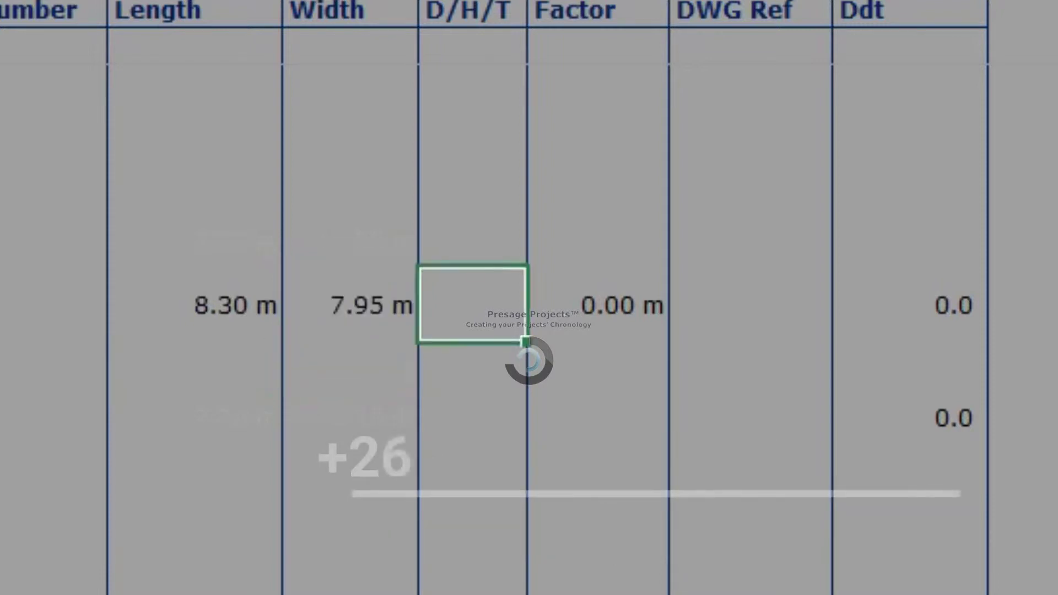
{"action": "key", "text": "Right"}
{"action": "key", "text": "Right"}
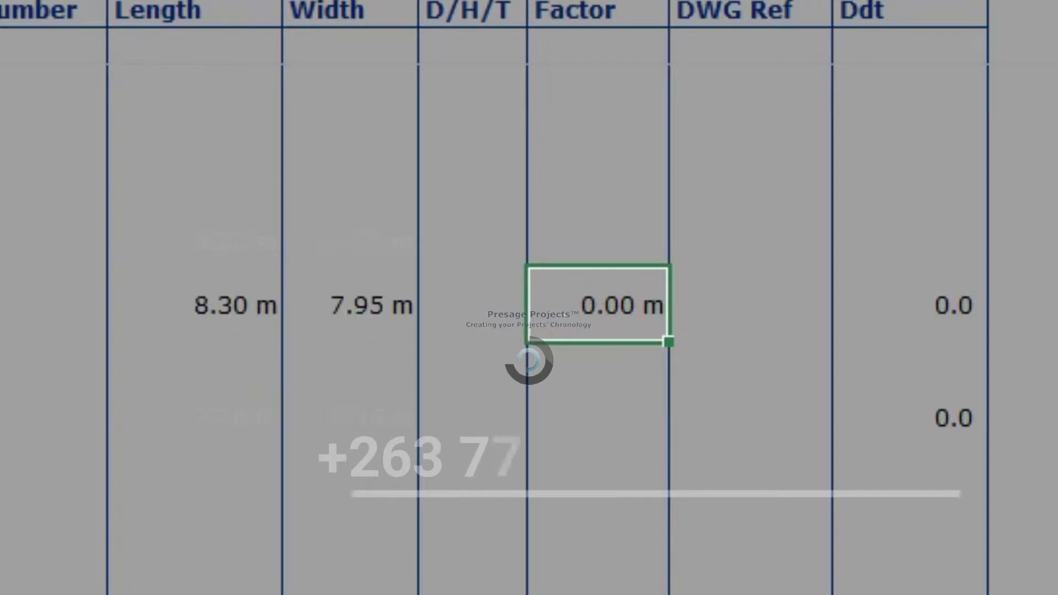
{"action": "type", "text": "1"}
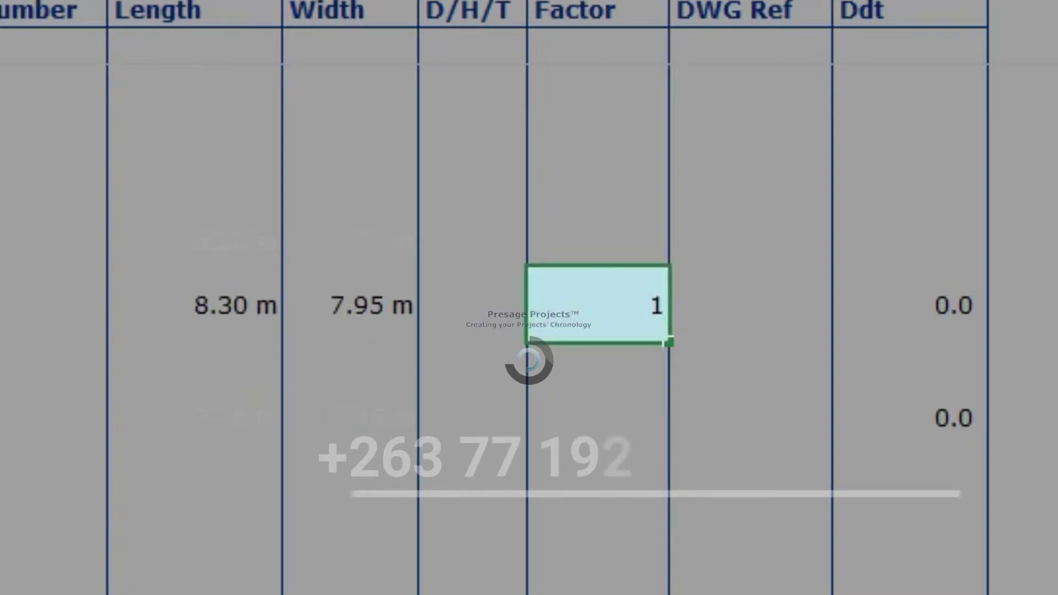
{"action": "key", "text": "Return"}
- Check the site-clearing row, then jump down to the foundation trench length cell I165
{"action": "key", "text": "Up"}
{"action": "key", "text": "Right"}
{"action": "key", "text": "Right"}
{"action": "key", "text": "Left"}
{"action": "key", "text": "Left"}
{"action": "key", "text": "Left"}
{"action": "key", "text": "Left"}
{"action": "key", "text": "Left"}
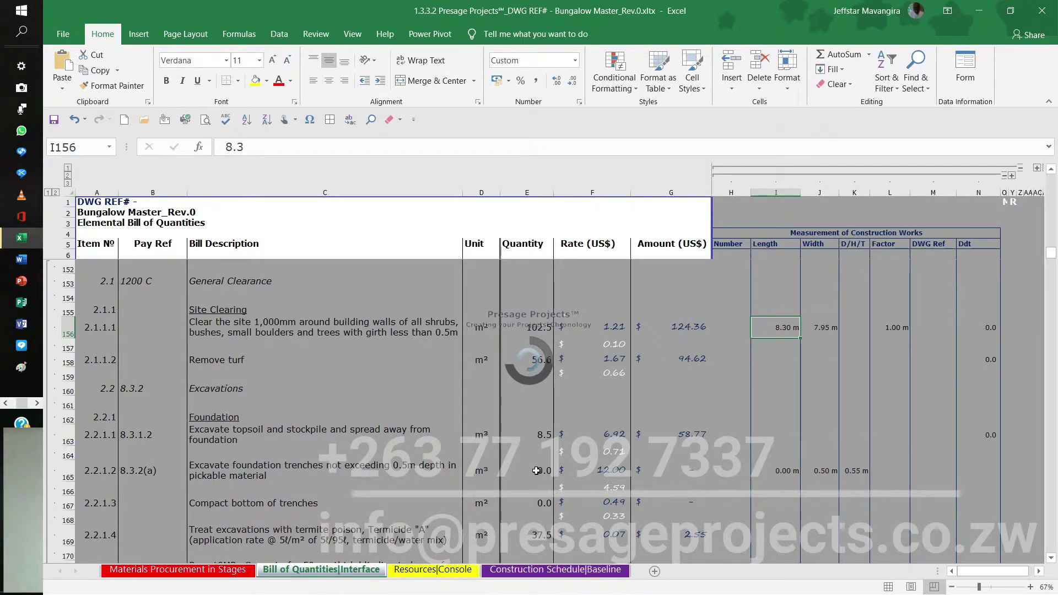
{"action": "key", "text": "ctrl+Down"}
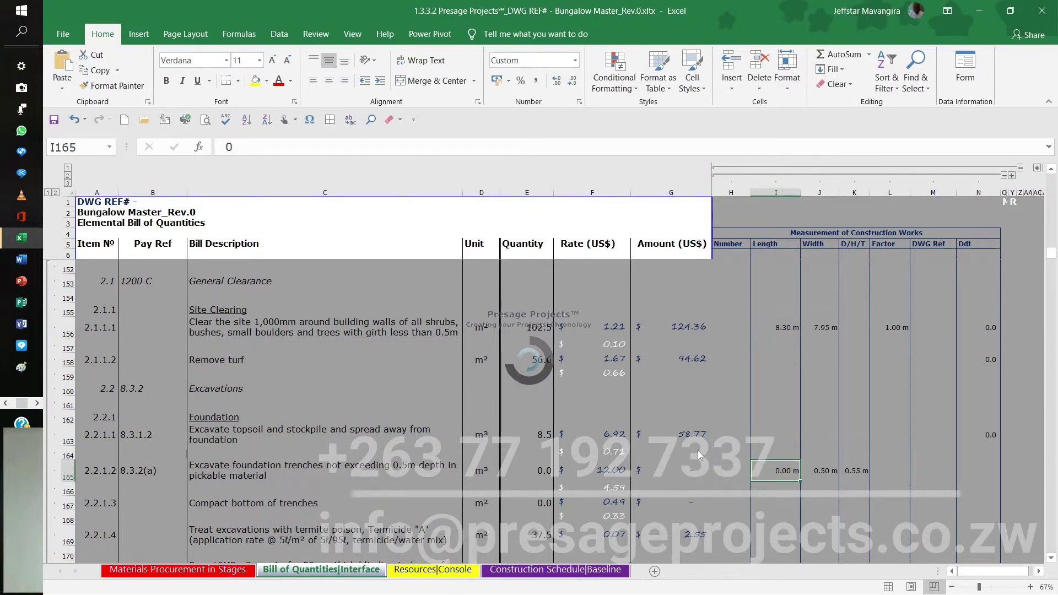
{"action": "key", "text": "alt+Tab"}
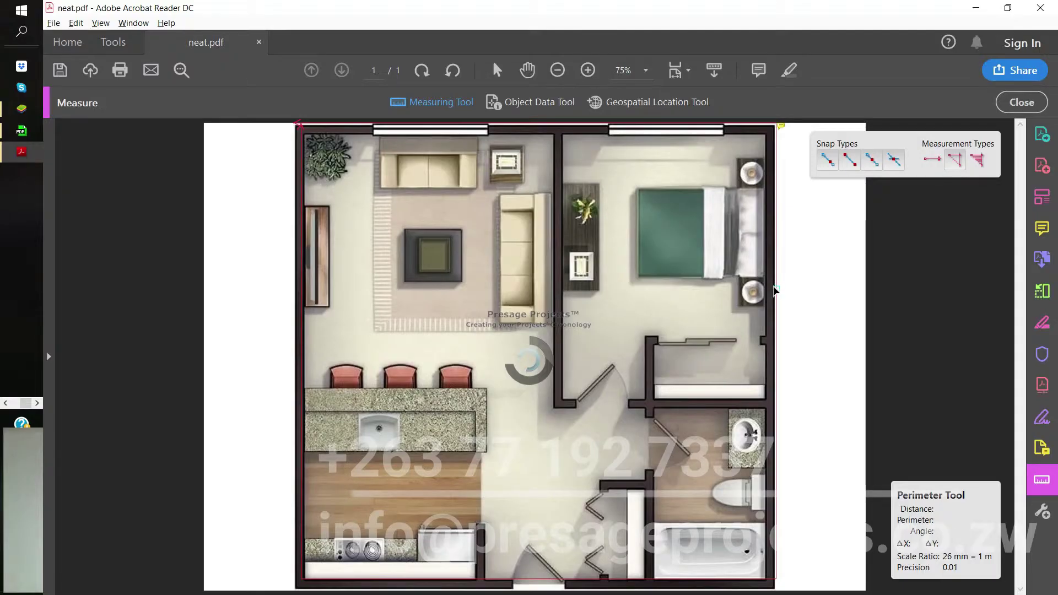
- Read the perimeter markup's 32.26 m note and start typing =32.26 into I165
{"action": "left_click", "coordinate": [775, 279]}
{"action": "double_click", "coordinate": [775, 279]}
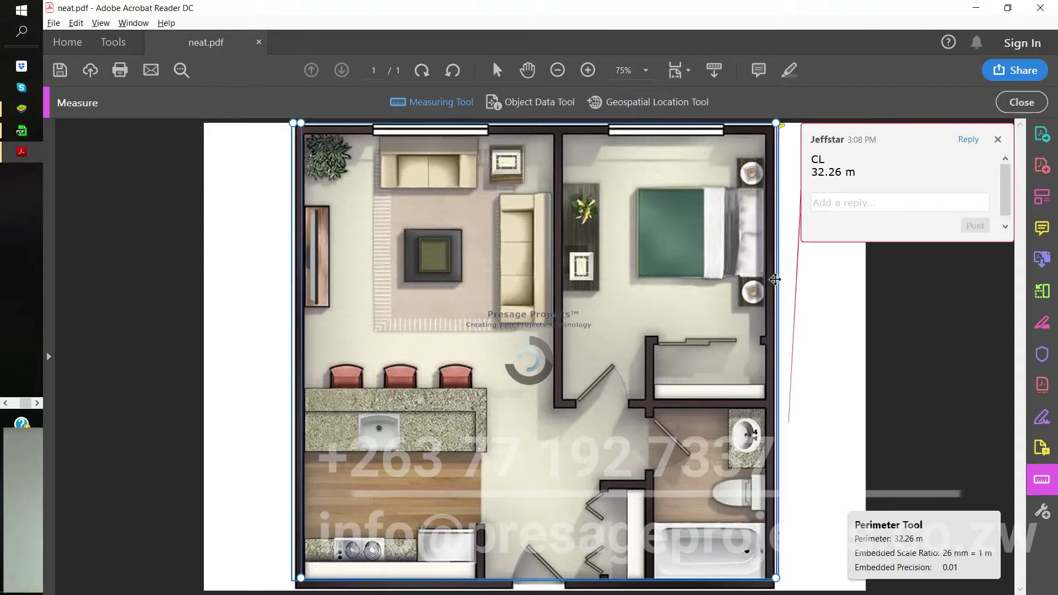
{"action": "key", "text": "alt+Tab"}
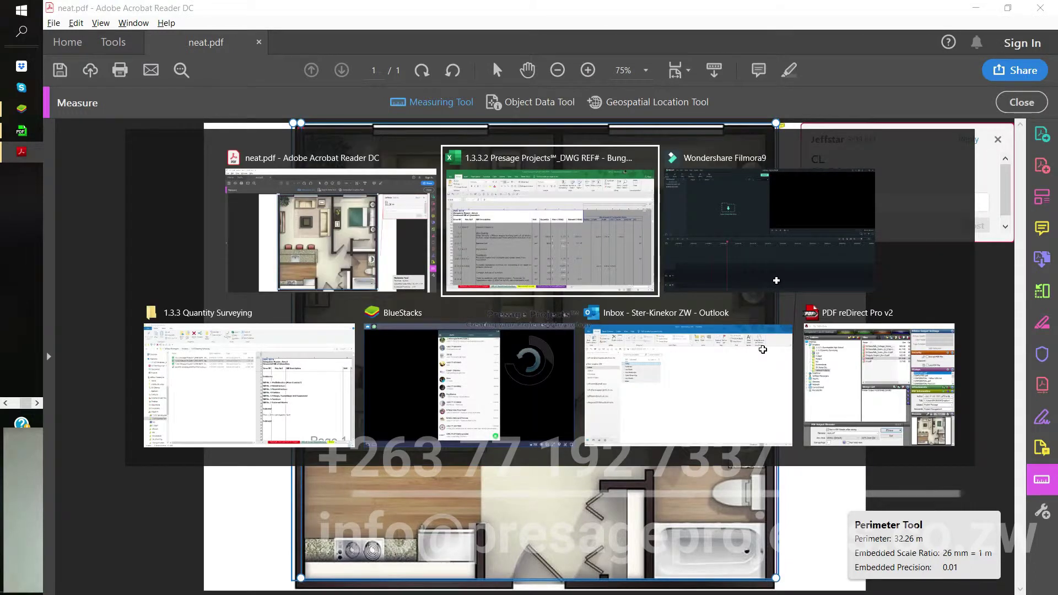
{"action": "type", "text": "="}
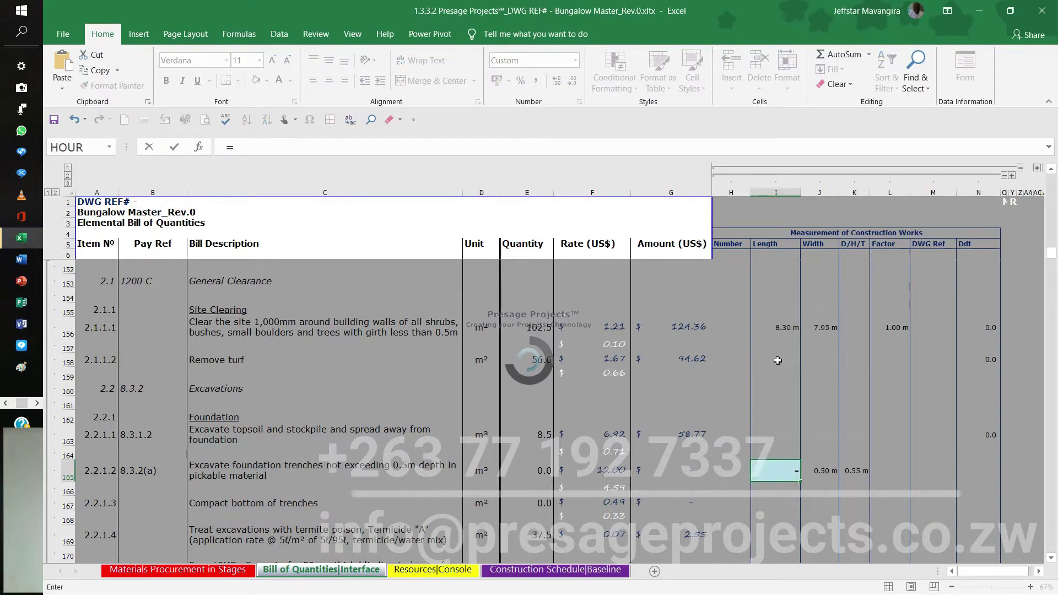
{"action": "type", "text": "32.26"}
- Commit 32.26 as the foundation trench length and return to the floor plan
{"action": "key", "text": "Return"}
{"action": "key", "text": "alt+Tab"}
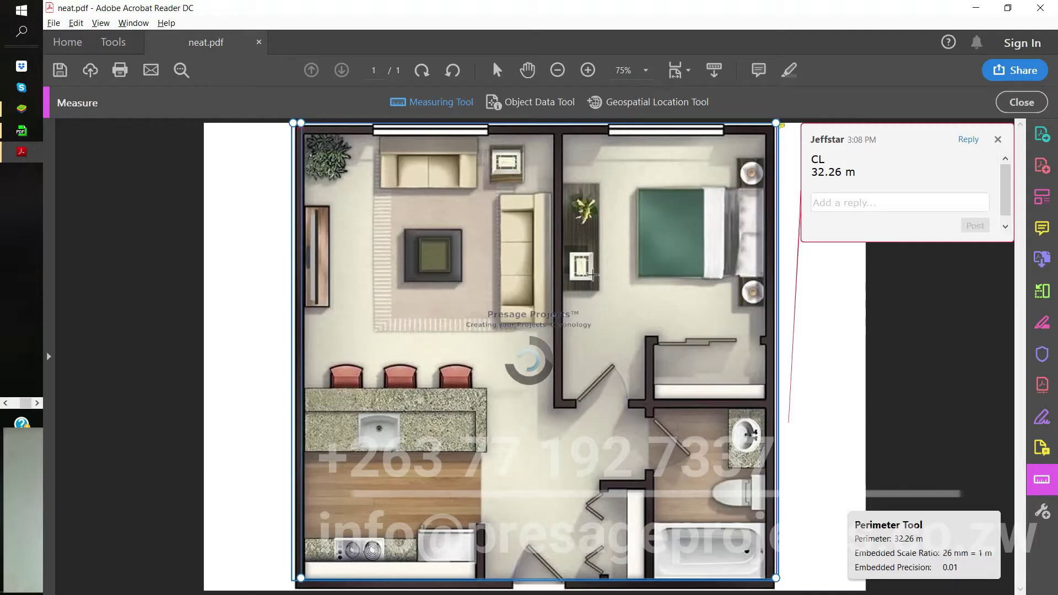
{"action": "key", "text": "Delete"}
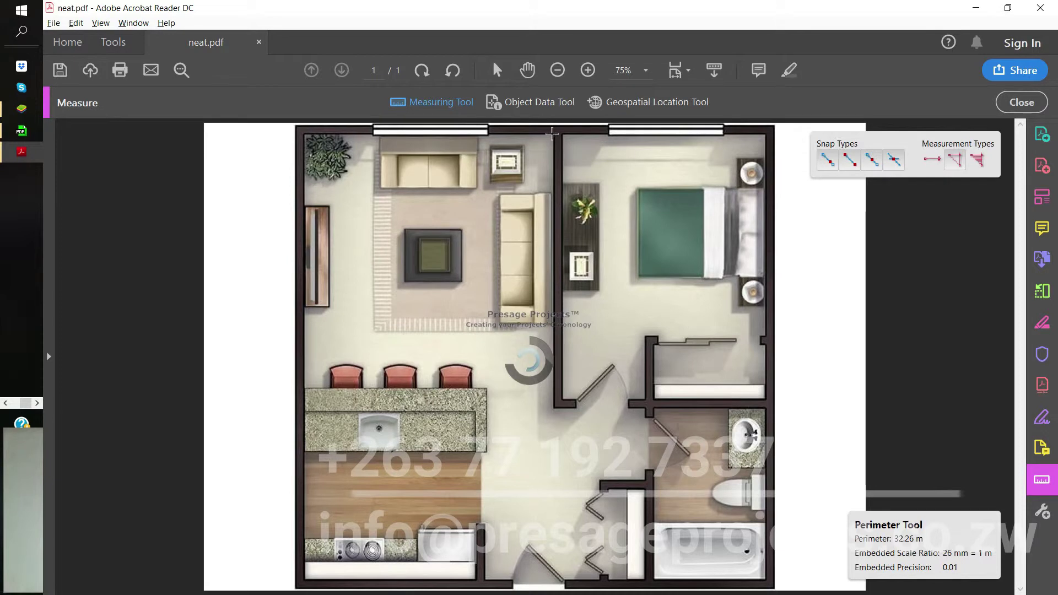
- Measure the bedroom's interior wall run as a perimeter reading 8.46 m
{"action": "left_click", "coordinate": [552, 133]}
{"action": "left_click", "coordinate": [554, 408]}
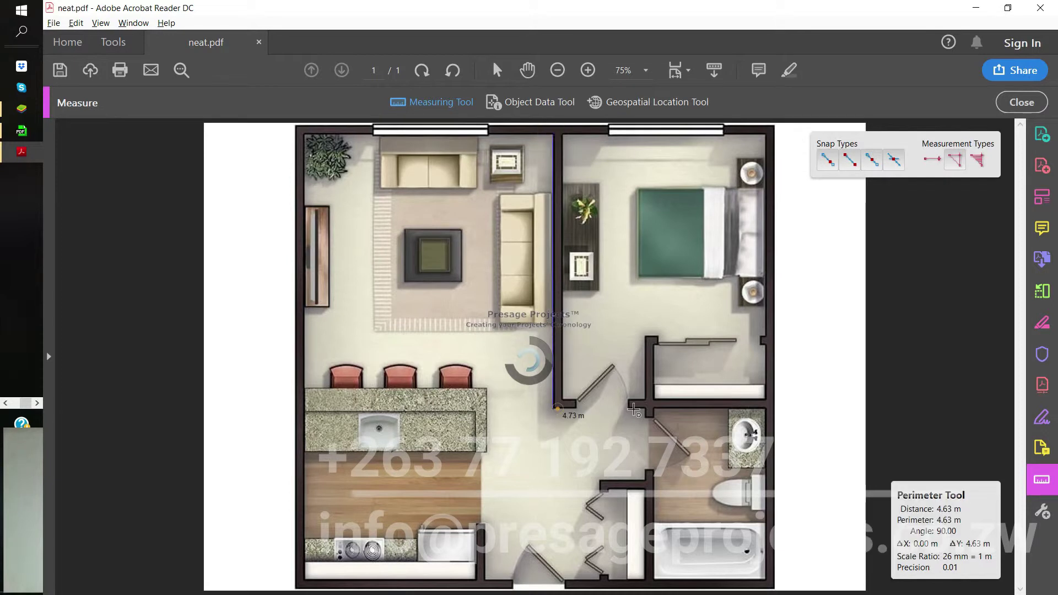
{"action": "right_click", "coordinate": [764, 406]}
{"action": "key", "text": "Escape"}
{"action": "double_click", "coordinate": [767, 410]}
{"action": "right_click", "coordinate": [769, 409]}
{"action": "left_click", "coordinate": [819, 151]}
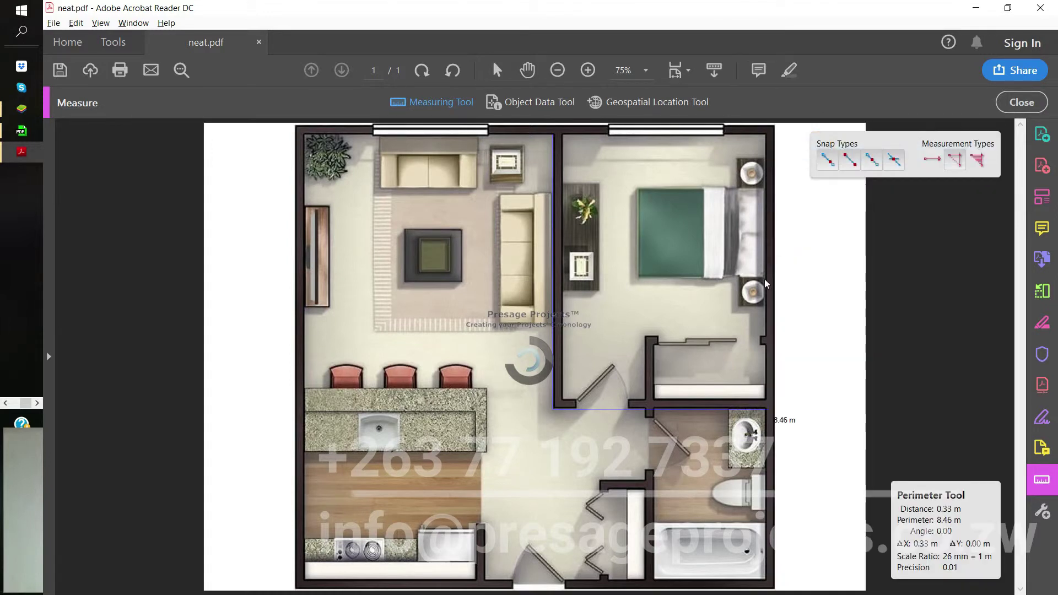
{"action": "key", "text": "alt+Tab"}
- Append +8.4, +6.6, +2.3 and +1 to the I165 formula, totalling 50.56 m
{"action": "left_click", "coordinate": [497, 153]}
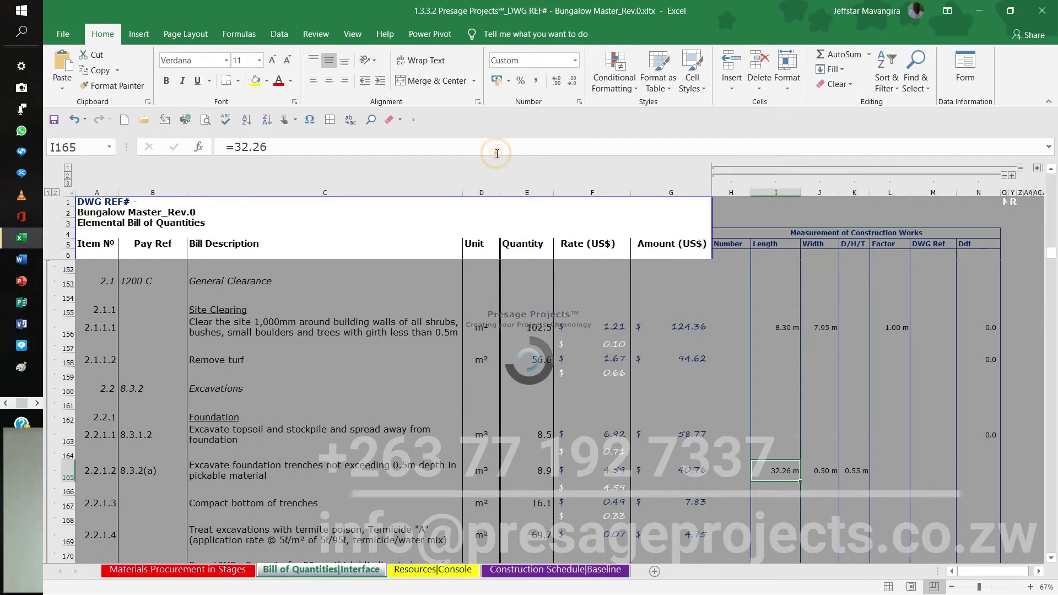
{"action": "type", "text": "+8.4"}
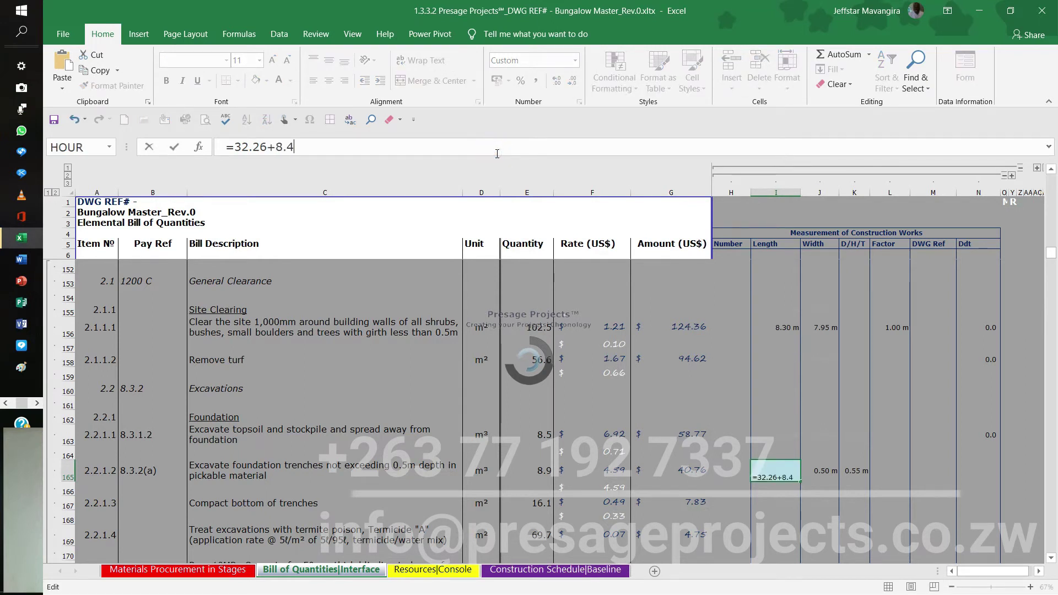
{"action": "key", "text": "Return"}
{"action": "key", "text": "Up"}
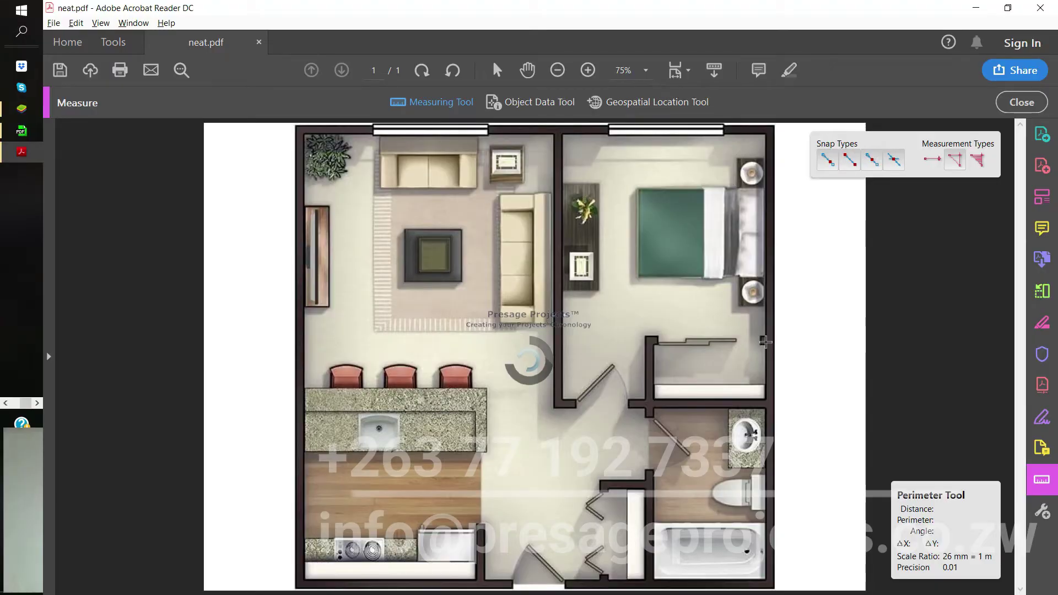
{"action": "left_click", "coordinate": [765, 341]}
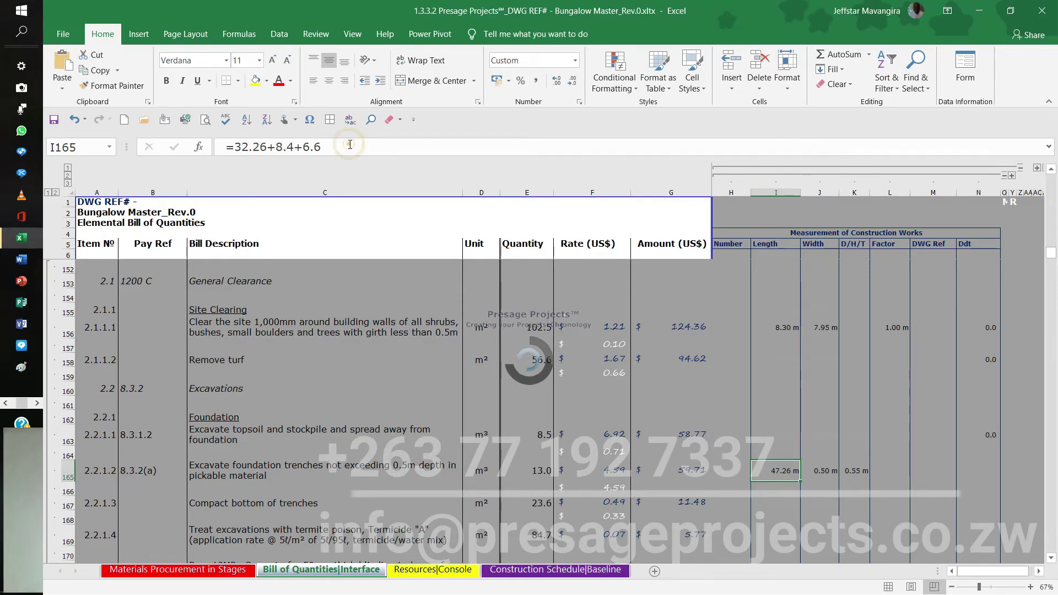
{"action": "left_click", "coordinate": [350, 145]}
{"action": "type", "text": "+2.3+1"}
{"action": "key", "text": "Return"}
{"action": "key", "text": "Up"}
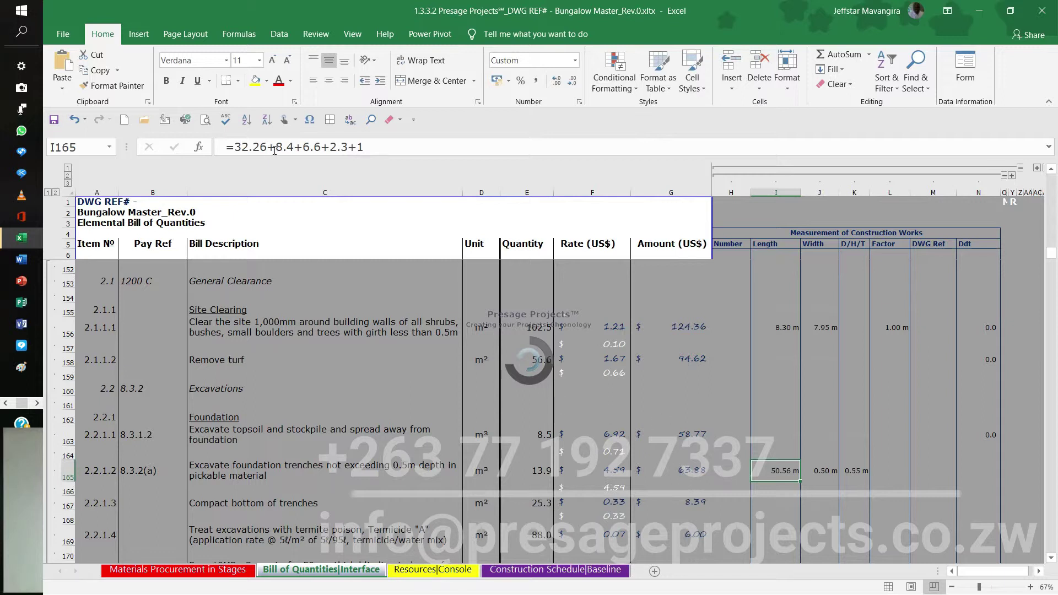
{"action": "left_click_drag", "start_coordinate": [268, 148], "coordinate": [352, 214]}
{"action": "key", "text": "ctrl+c"}
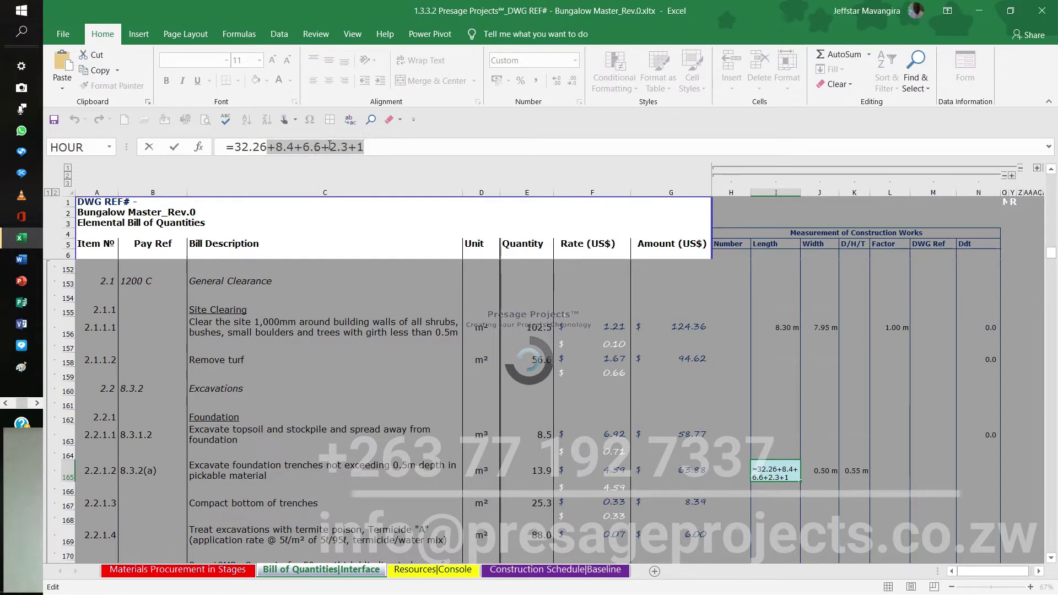
{"action": "left_click", "coordinate": [149, 147]}
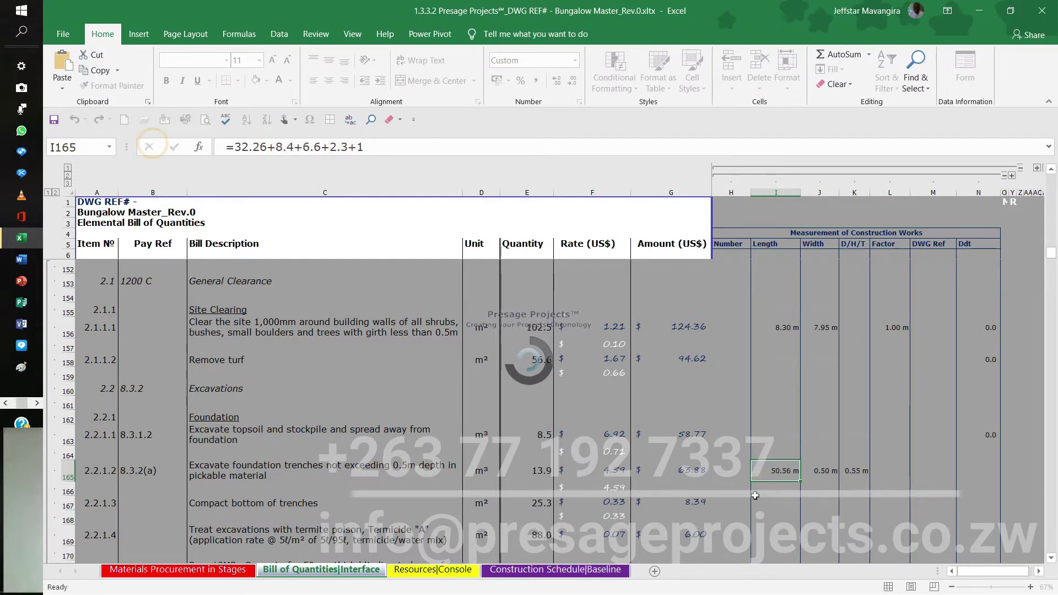
- Edit I175 to =I165-(+8.4+6.6+2.3+1), giving a 32.26 m one-brick wall
{"action": "scroll", "coordinate": [786, 513], "scroll_direction": "down", "scroll_amount": 4}
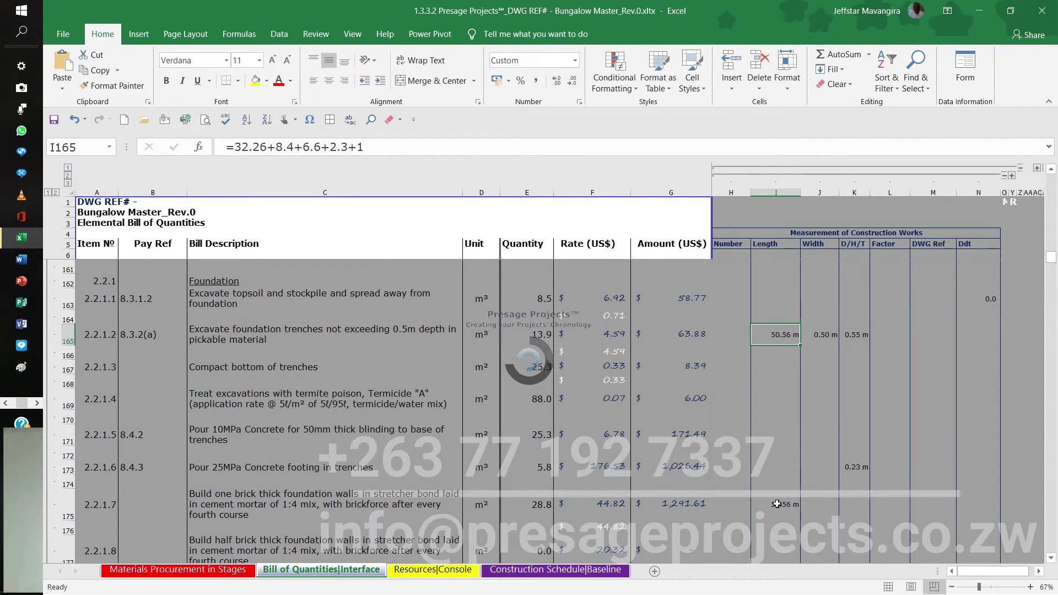
{"action": "left_click", "coordinate": [777, 503]}
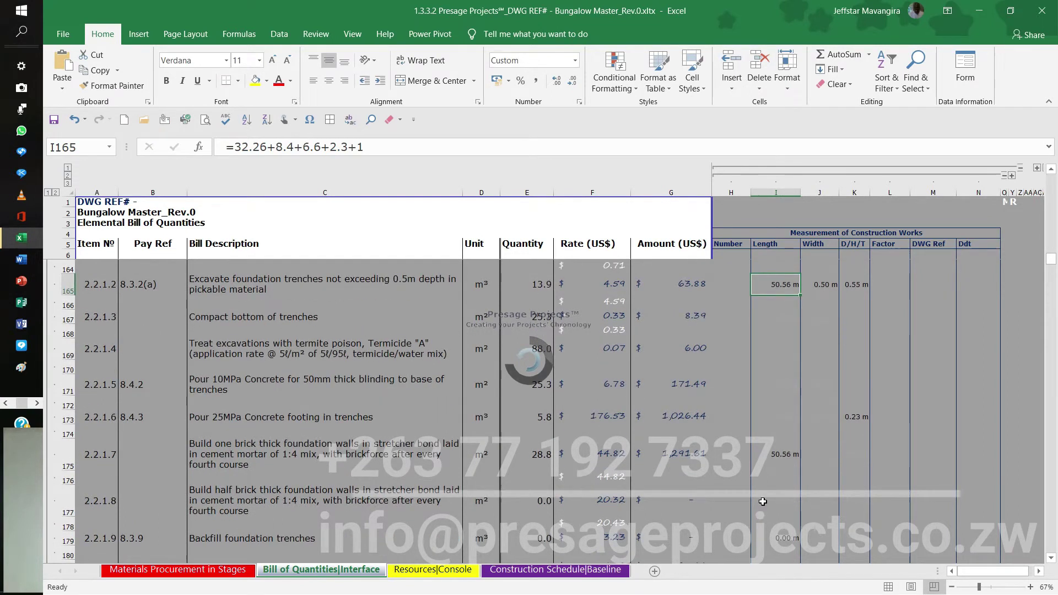
{"action": "left_click", "coordinate": [794, 458]}
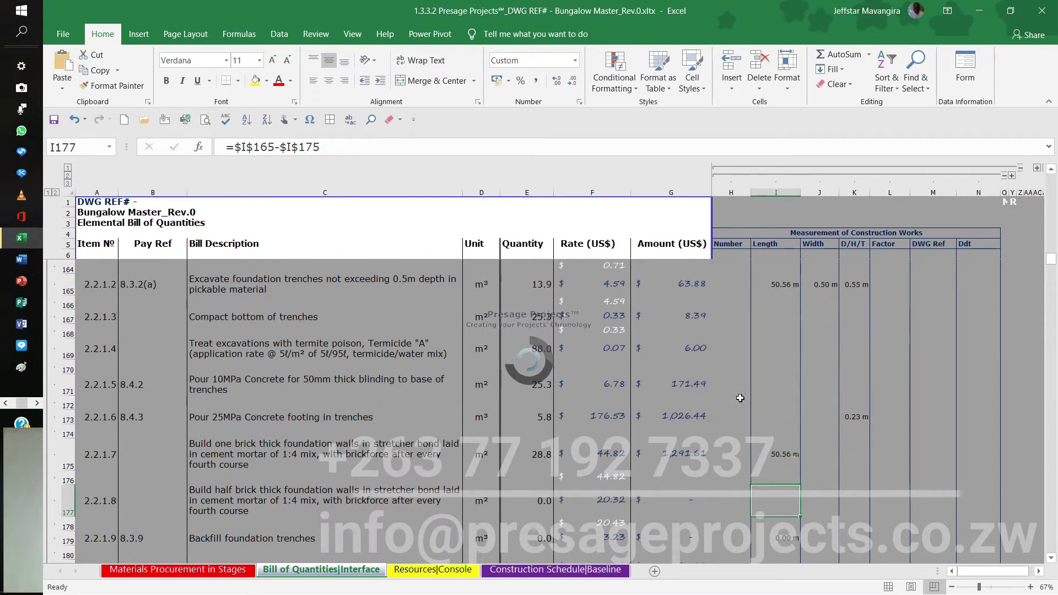
{"action": "left_click", "coordinate": [278, 146]}
{"action": "key", "text": "ctrl+v"}
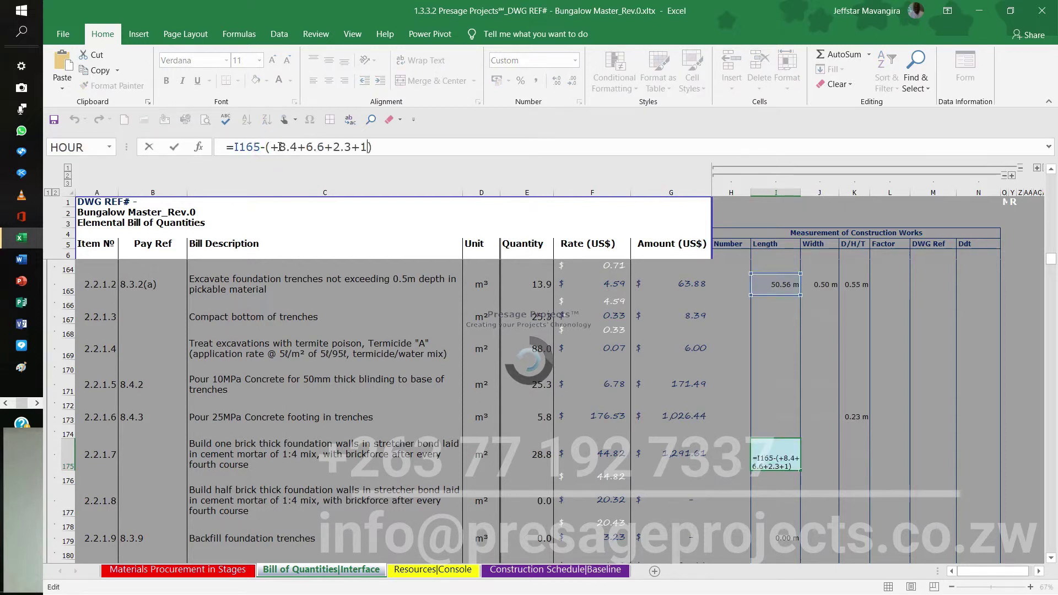
{"action": "key", "text": "Return"}
{"action": "key", "text": "Up"}
{"action": "key", "text": "Down"}
{"action": "key", "text": "Down"}
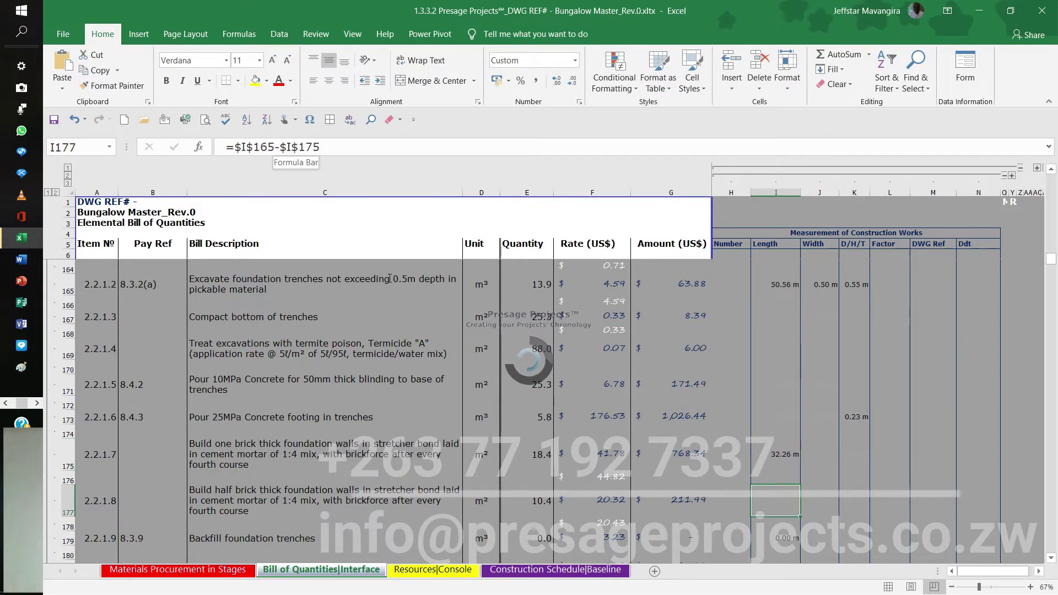
- Check the half-brick wall quantity and the total wall length in I165
{"action": "left_click", "coordinate": [523, 501]}
{"action": "left_click", "coordinate": [793, 500]}
{"action": "scroll", "coordinate": [792, 500], "scroll_direction": "down", "scroll_amount": 1}
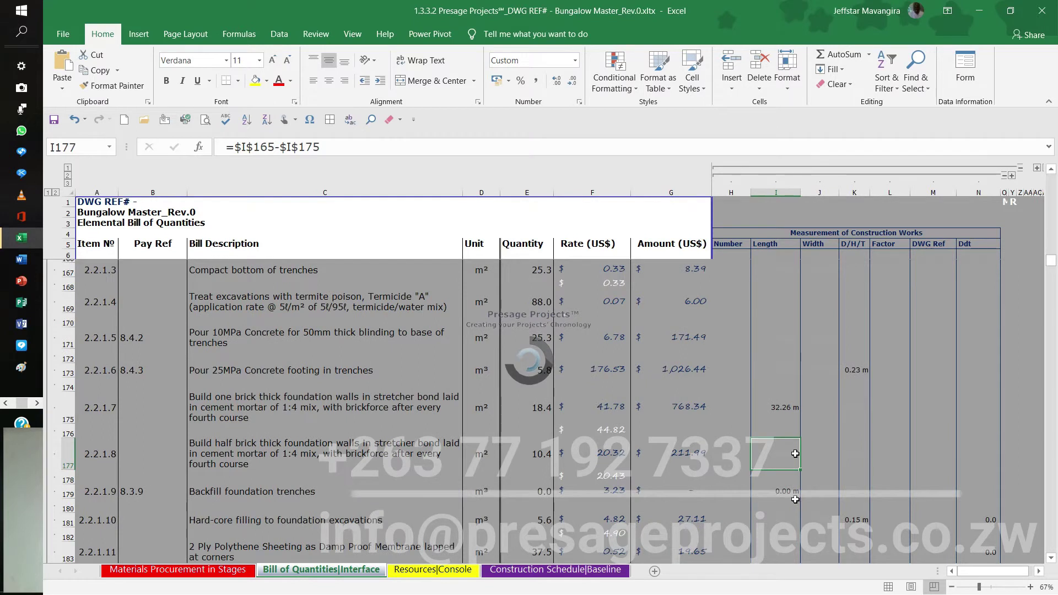
{"action": "left_click", "coordinate": [795, 494]}
{"action": "scroll", "coordinate": [781, 471], "scroll_direction": "down", "scroll_amount": 1}
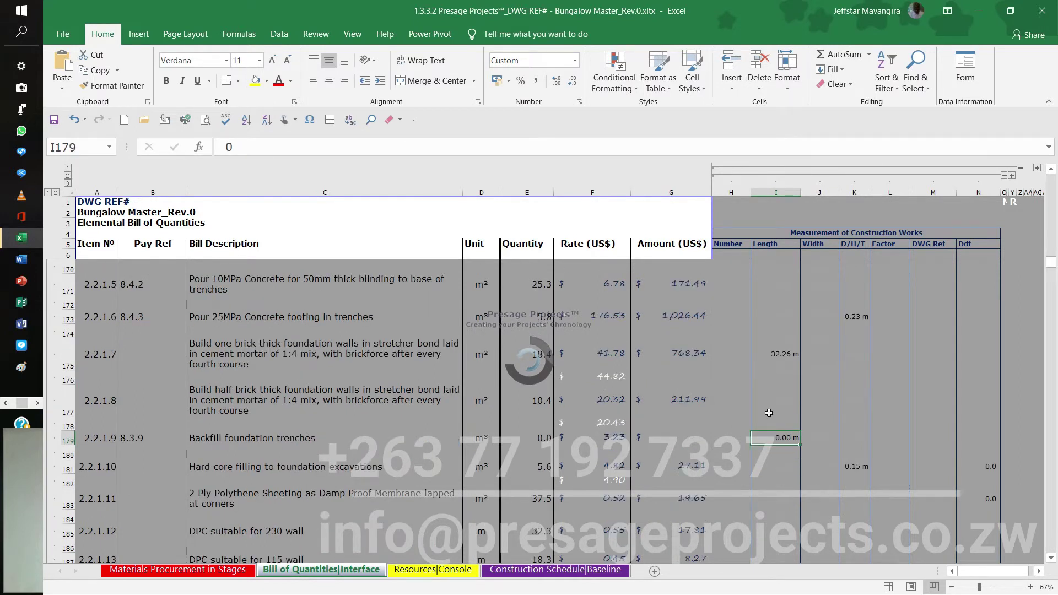
{"action": "scroll", "coordinate": [769, 412], "scroll_direction": "up", "scroll_amount": 6}
{"action": "left_click", "coordinate": [773, 466]}
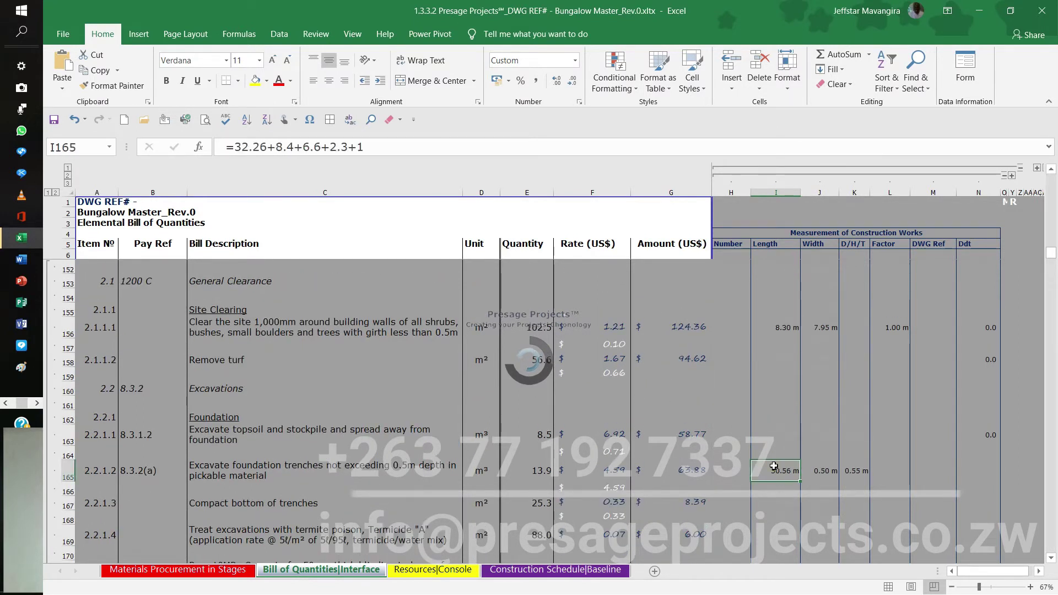
{"action": "scroll", "coordinate": [773, 466], "scroll_direction": "down", "scroll_amount": 7}
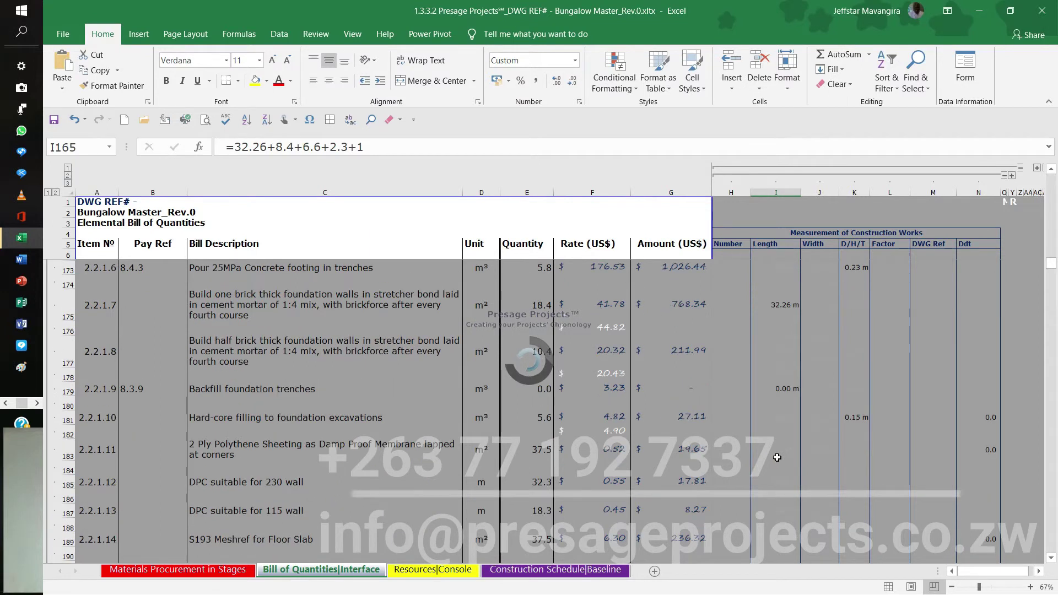
- Enter 32.26 as the backfill trench length in I179, then scroll toward the rebar rows
{"action": "left_click", "coordinate": [784, 385]}
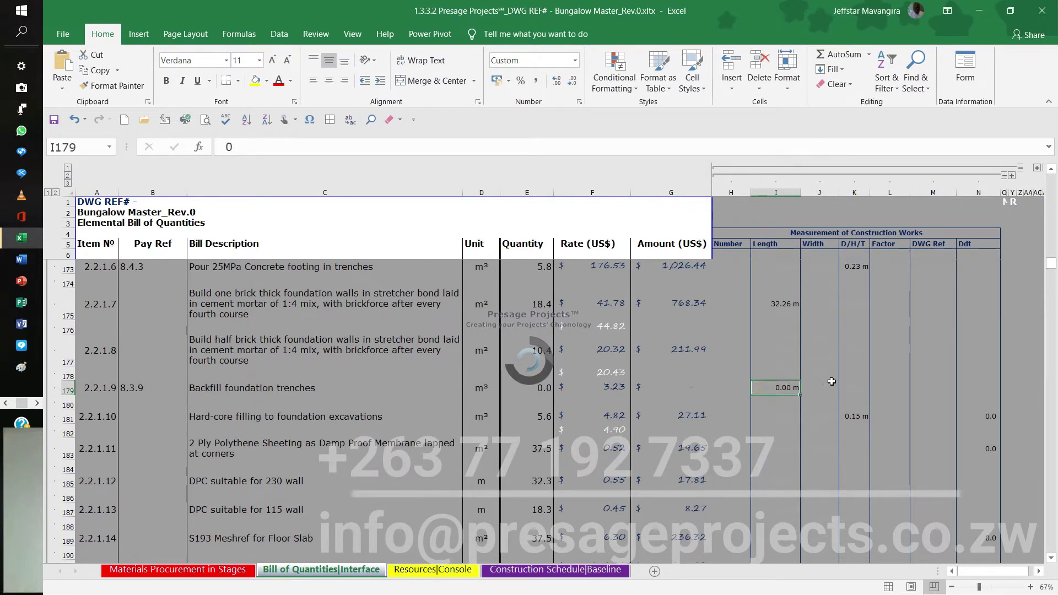
{"action": "type", "text": "32.26"}
{"action": "key", "text": "Return"}
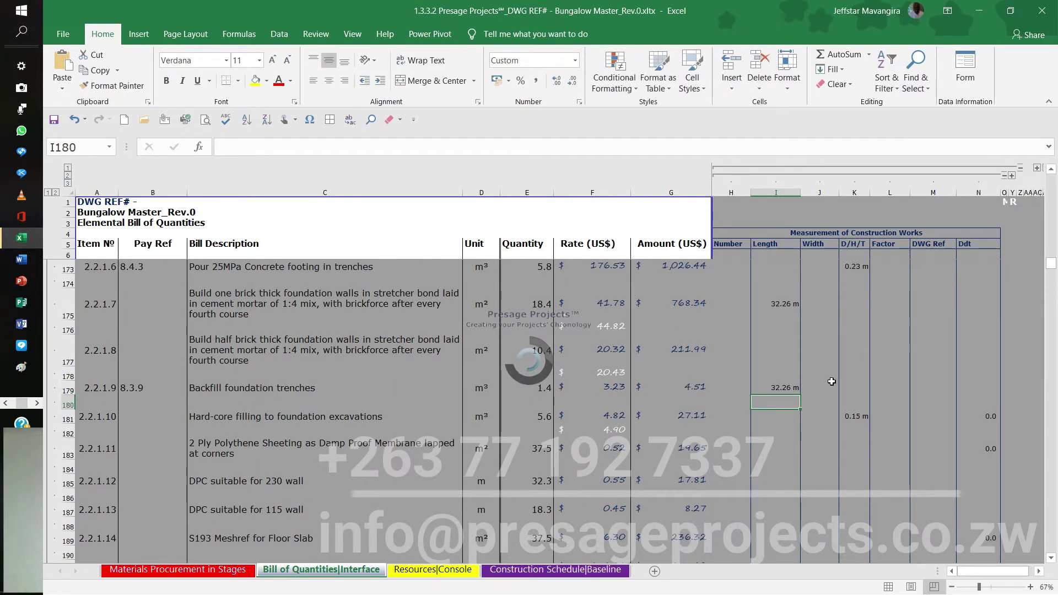
{"action": "scroll", "coordinate": [812, 376], "scroll_direction": "down", "scroll_amount": 1}
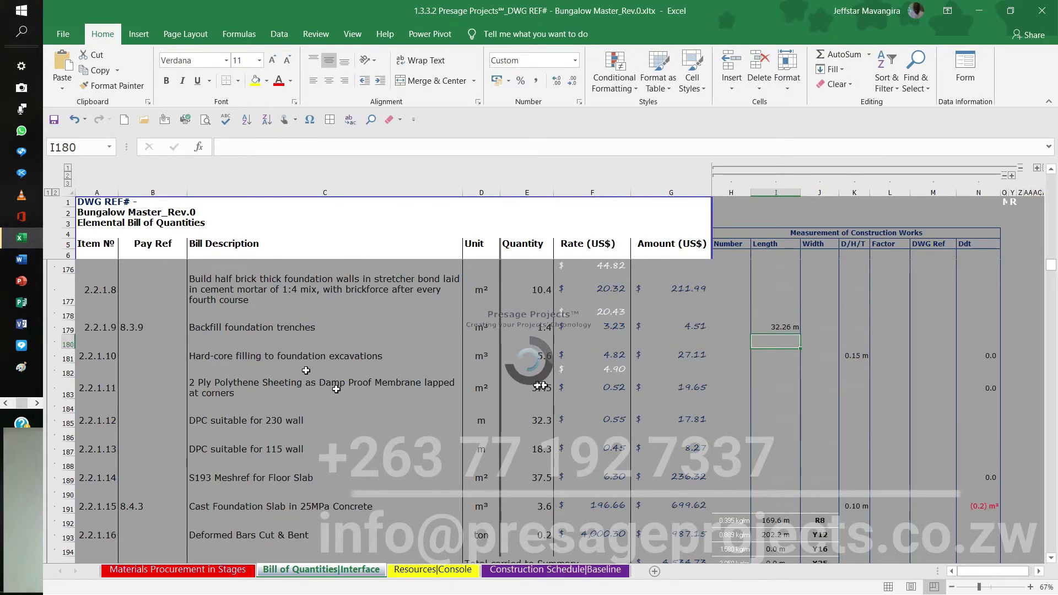
{"action": "scroll", "coordinate": [336, 389], "scroll_direction": "down", "scroll_amount": 2}
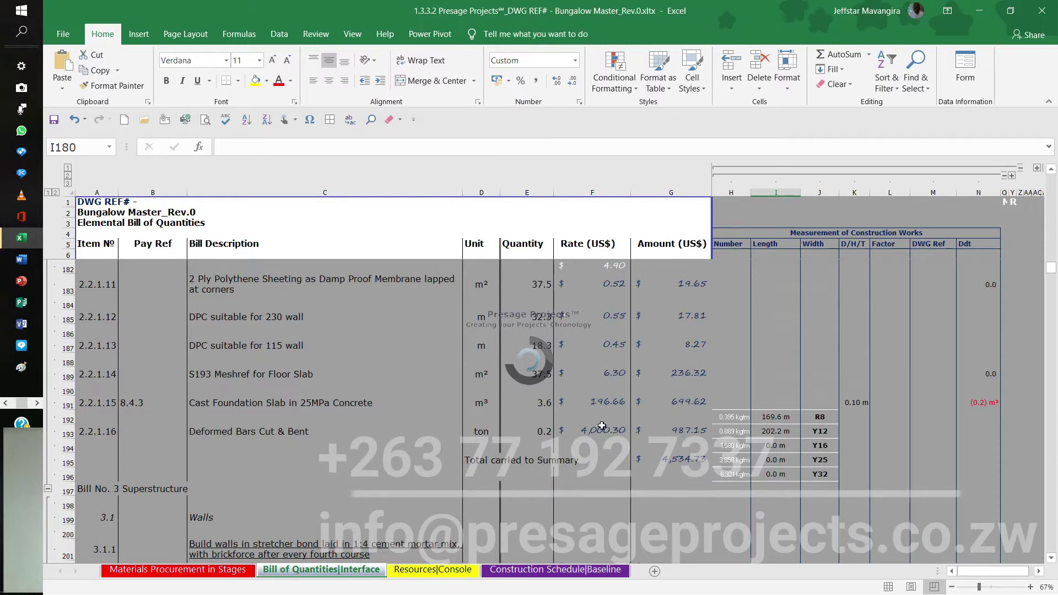
- Set both the round bar size and the Y12 bar size to 0
{"action": "left_click", "coordinate": [817, 417]}
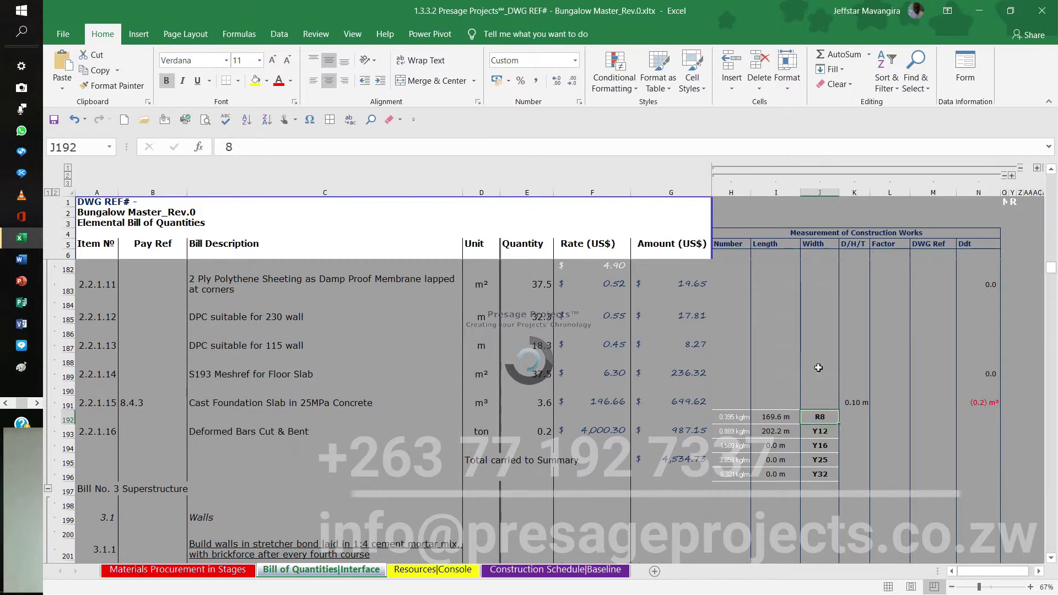
{"action": "type", "text": "0"}
{"action": "key", "text": "Return"}
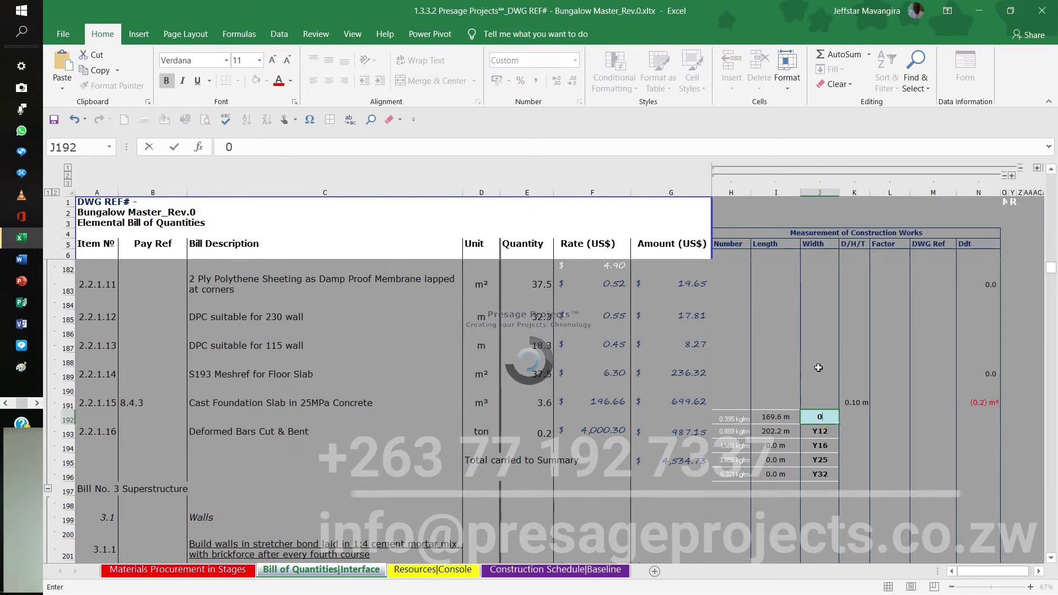
{"action": "type", "text": "0"}
{"action": "key", "text": "Return"}
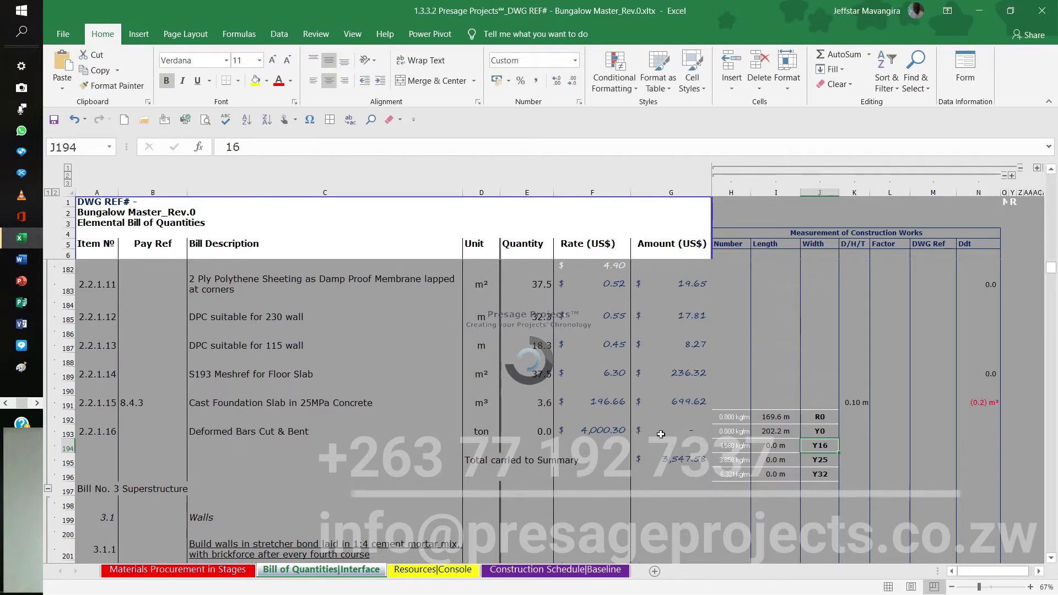
- Change the round bar size to R10 and re-enter 12 for the Y12 deformed bars
{"action": "left_click", "coordinate": [808, 416]}
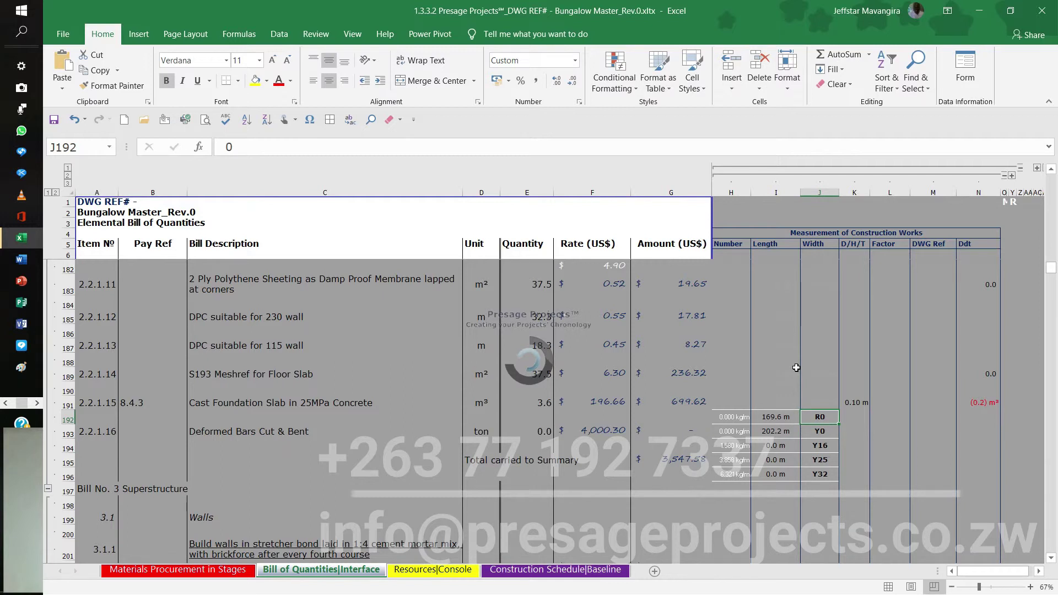
{"action": "type", "text": "10"}
{"action": "key", "text": "Return"}
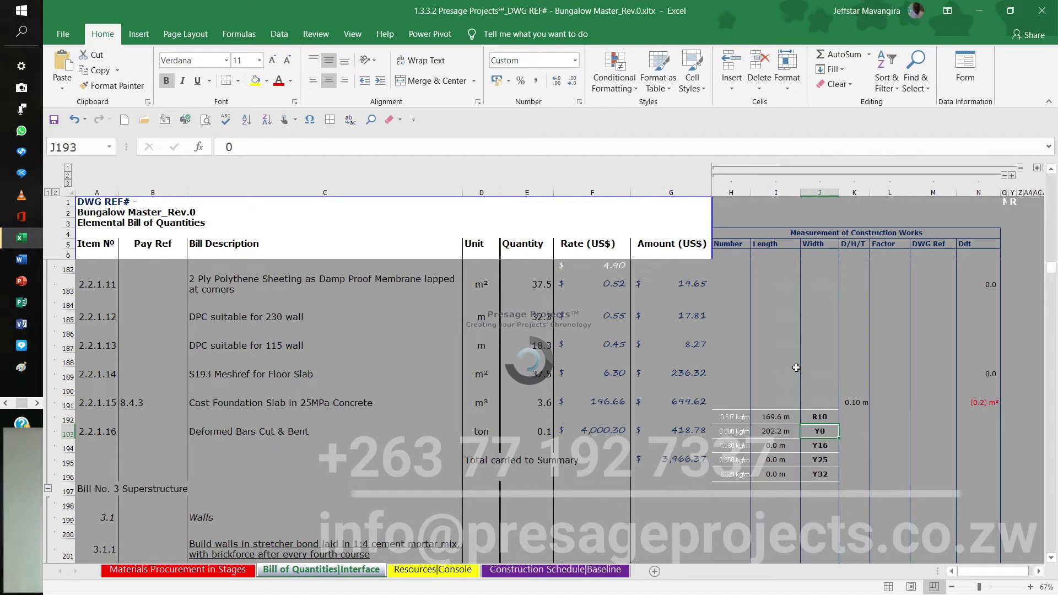
{"action": "type", "text": "12"}
{"action": "key", "text": "Return"}
{"action": "key", "text": "Up"}
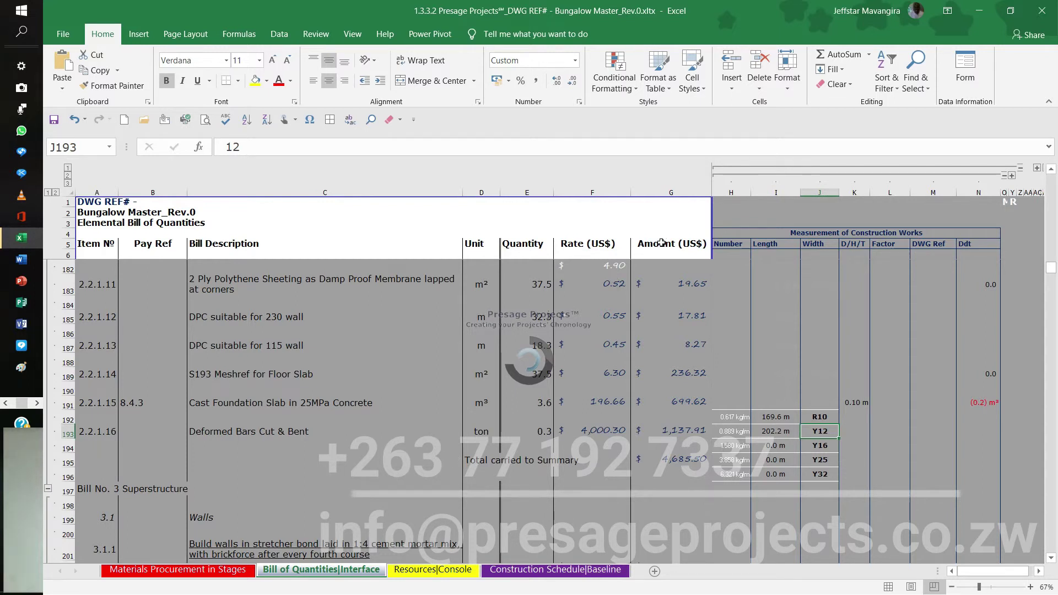
- Open the Resources|Console Bill of Resources: labour $5,751.33, total US$16,712.26 including VAT
{"action": "left_click", "coordinate": [438, 571]}
{"action": "left_click", "coordinate": [434, 572]}
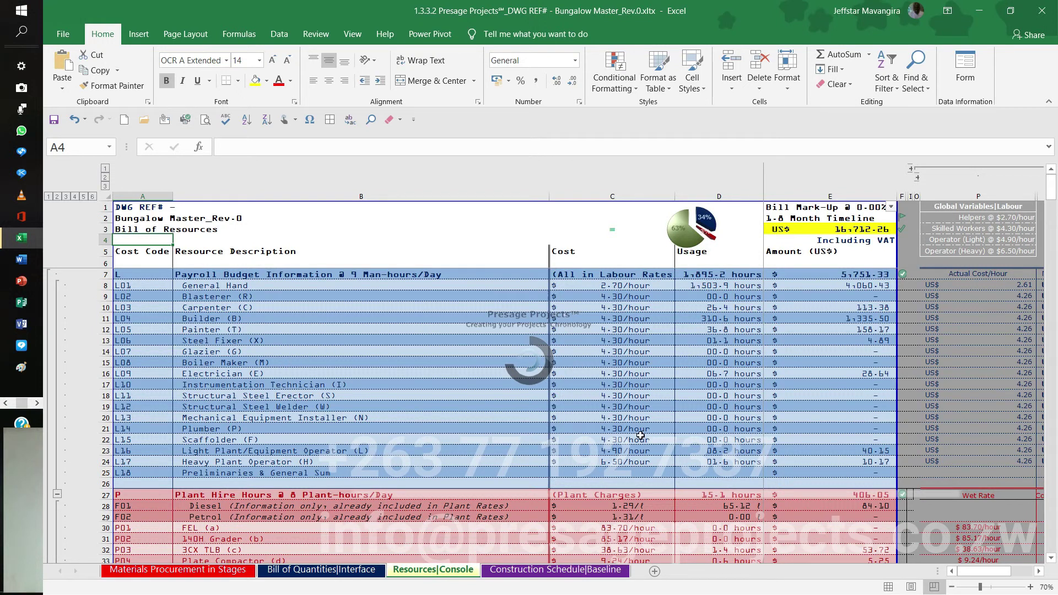
{"action": "scroll", "coordinate": [640, 435], "scroll_direction": "down", "scroll_amount": 1}
{"action": "scroll", "coordinate": [640, 435], "scroll_direction": "up", "scroll_amount": 1}
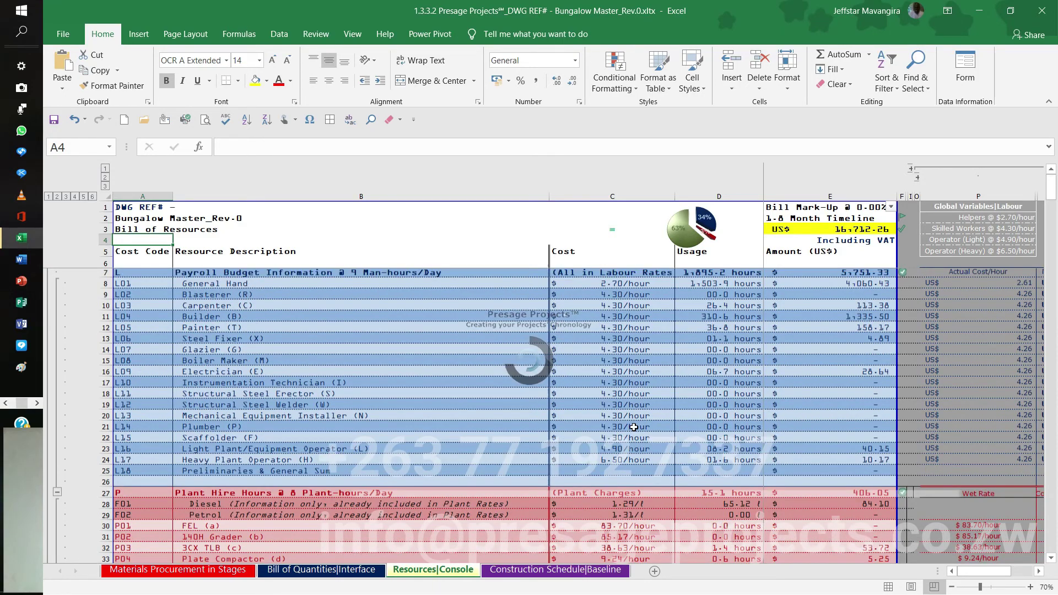